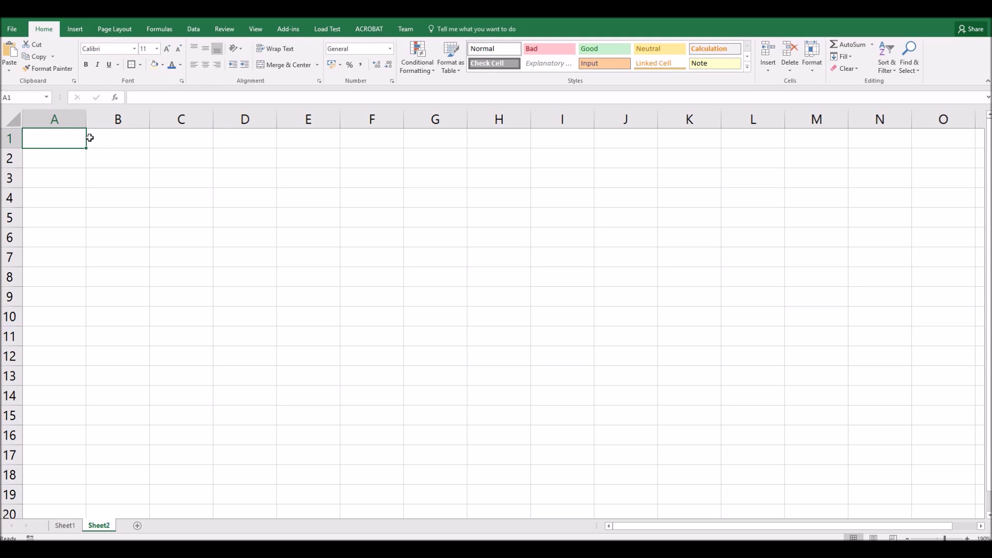
# Type 'red' into cell A1 on Sheet2 and open Format Cells from the Number group
pyautogui.doubleClick(52, 138)
pyautogui.write('red')
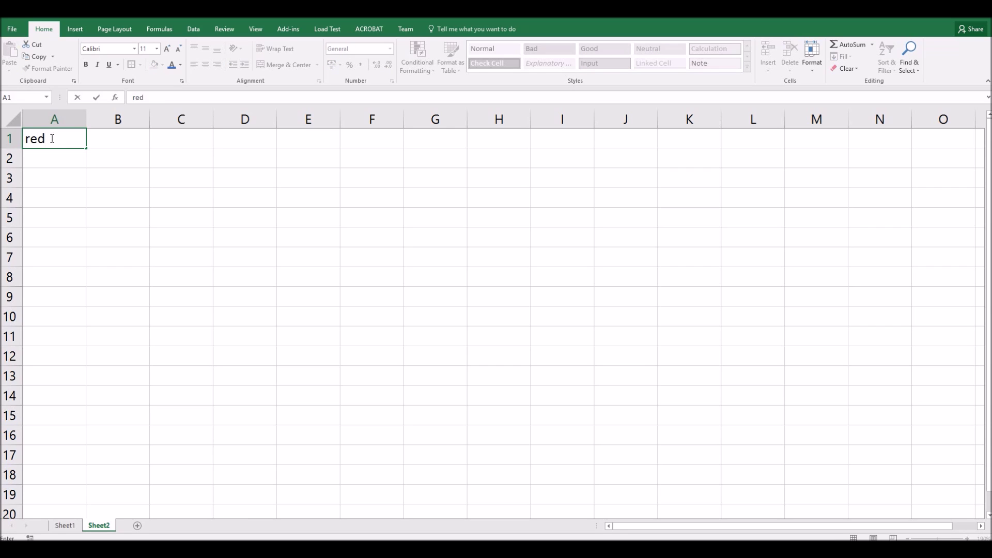
pyautogui.press('Return')
pyautogui.click(51, 139)
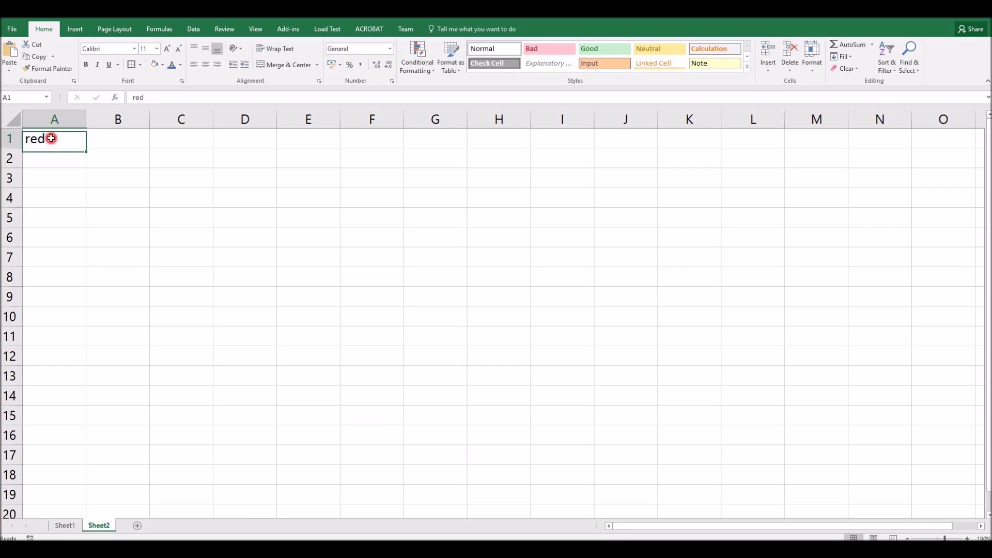
pyautogui.click(393, 82)
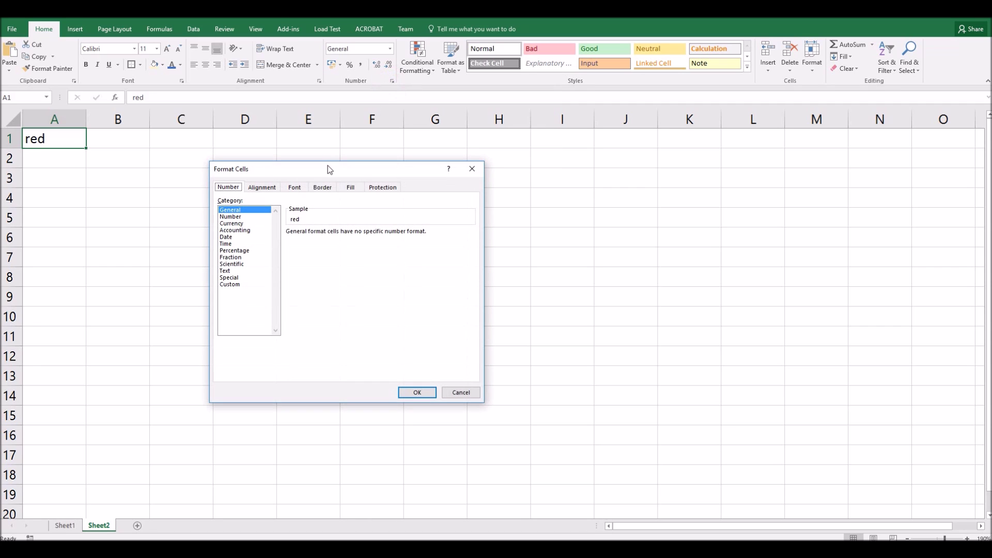
# Move the Format Cells dialog aside and pick the Custom category
pyautogui.moveTo(326, 172); pyautogui.dragTo(339, 145)
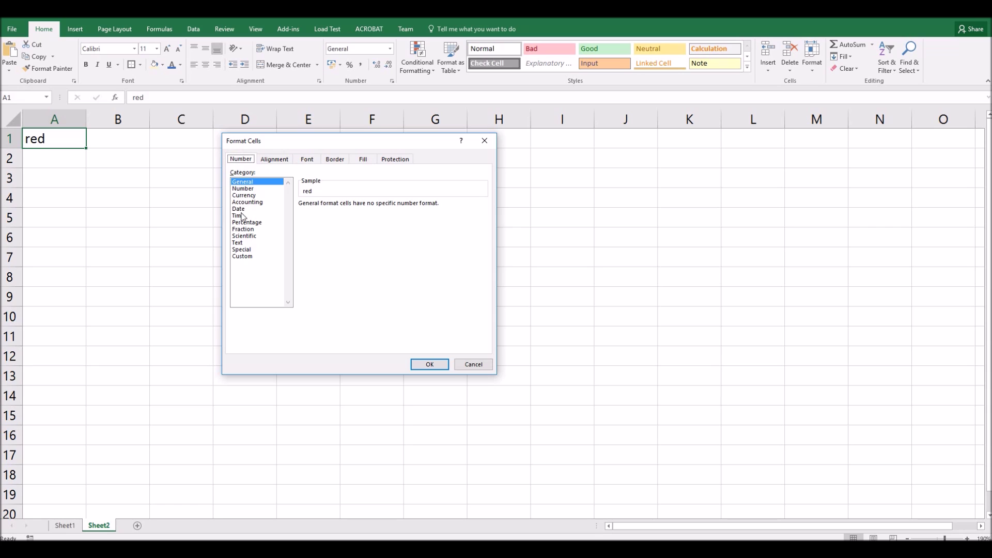
pyautogui.click(241, 256)
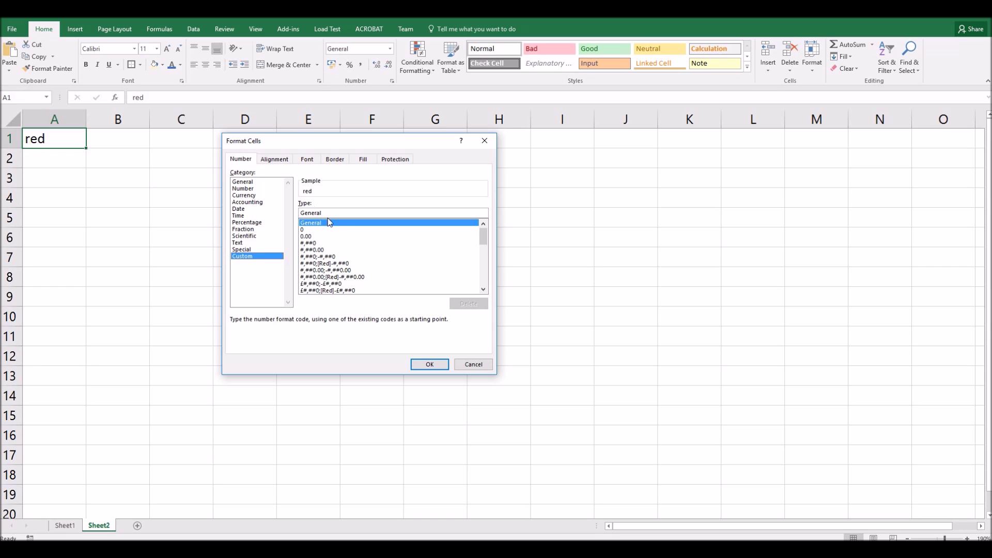
# Delete the General code from the custom Type box
pyautogui.doubleClick(332, 212)
pyautogui.press('BackSpace')
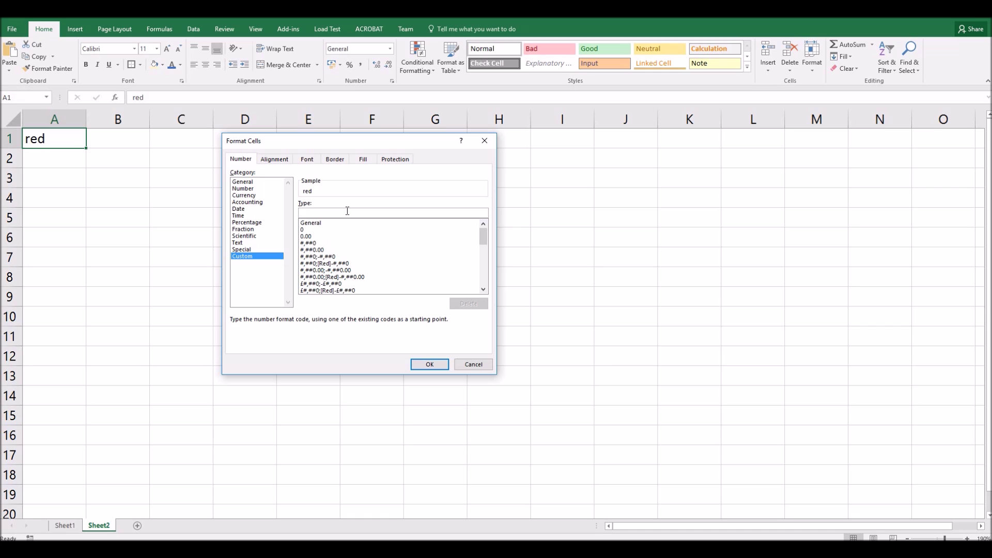
# Apply the custom format code '• @' so A1 previews '• red'
pyautogui.write(';')
pyautogui.write('@')
pyautogui.click(429, 364)
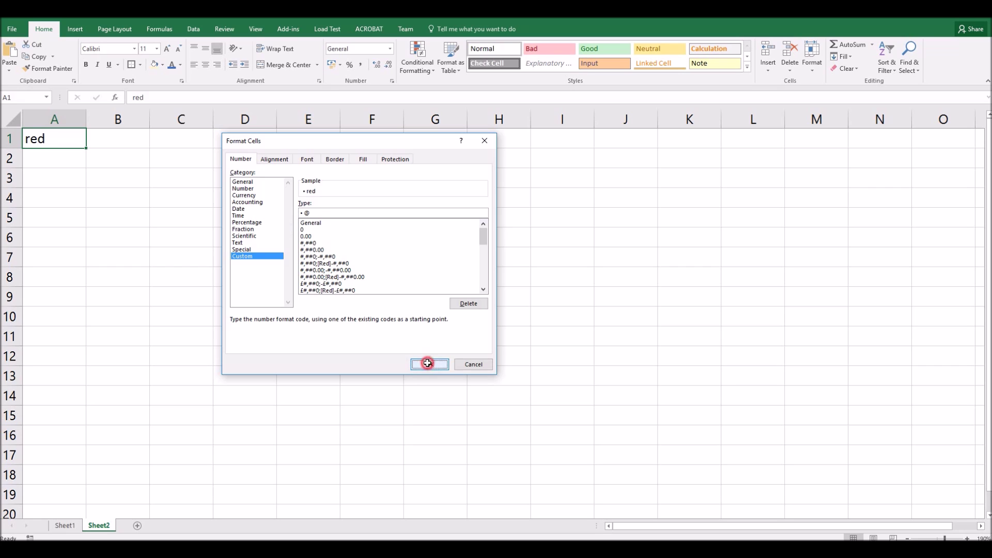
# Check A1 shows '• red', then enter blue, green and yellow in A2–A4
pyautogui.click(227, 269)
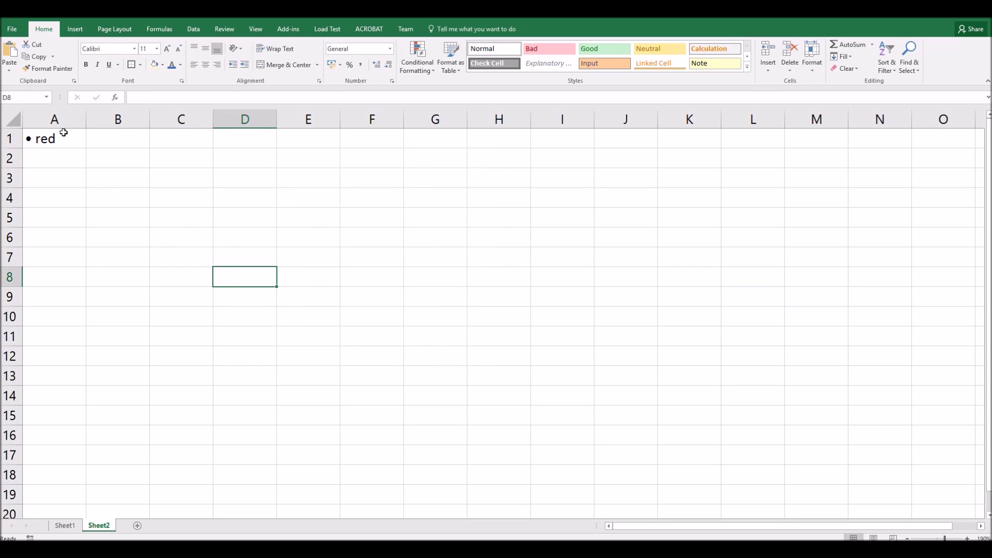
pyautogui.click(63, 137)
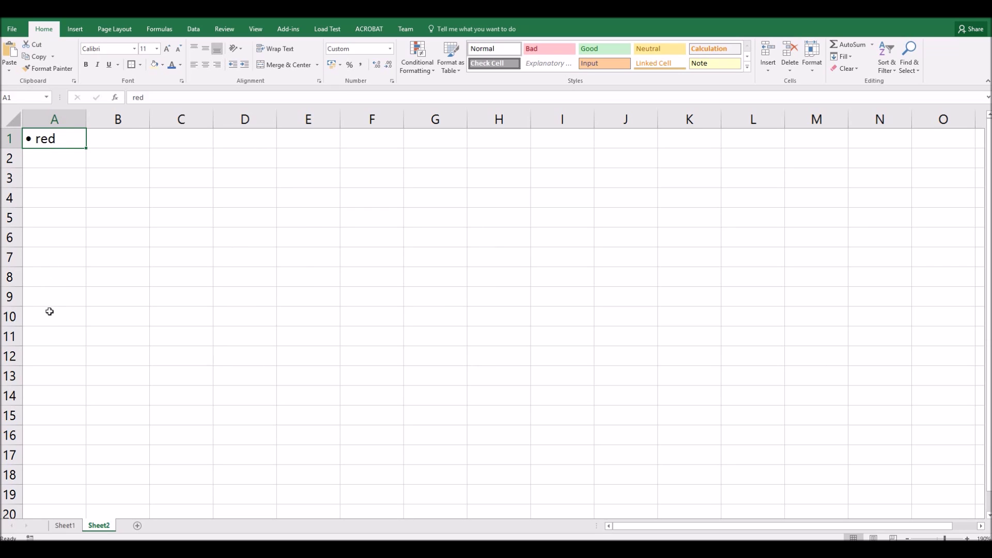
pyautogui.click(51, 160)
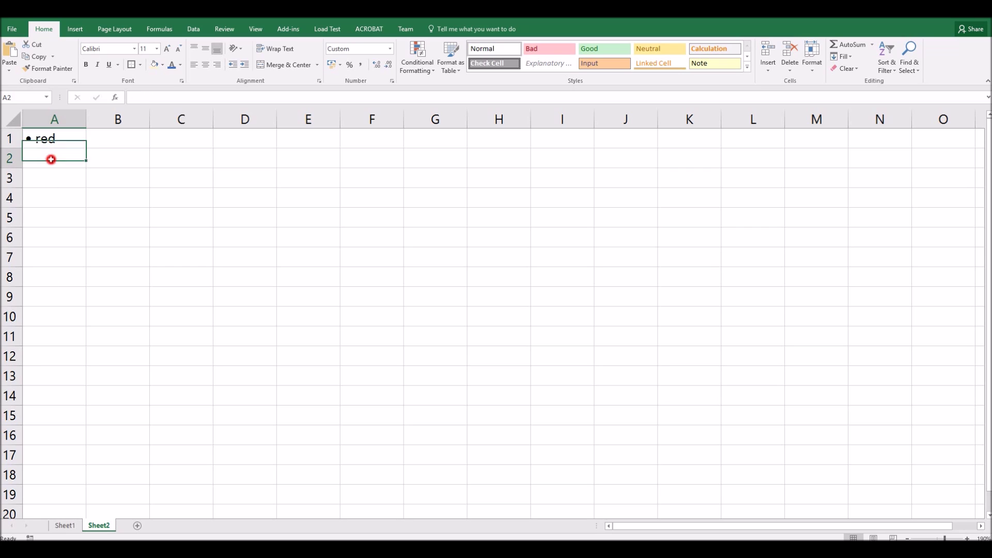
pyautogui.doubleClick(51, 159)
pyautogui.write('blue')
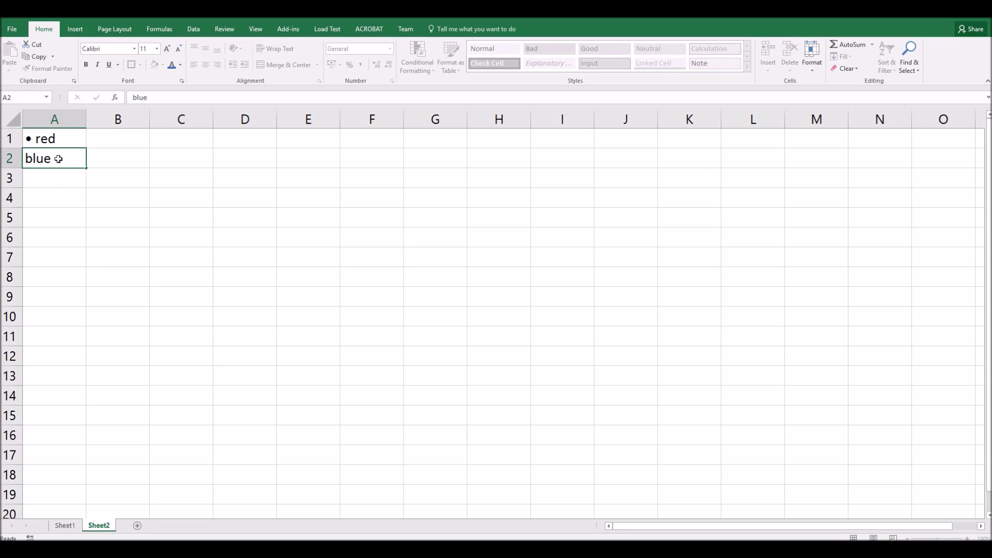
pyautogui.press('Return')
pyautogui.write('green')
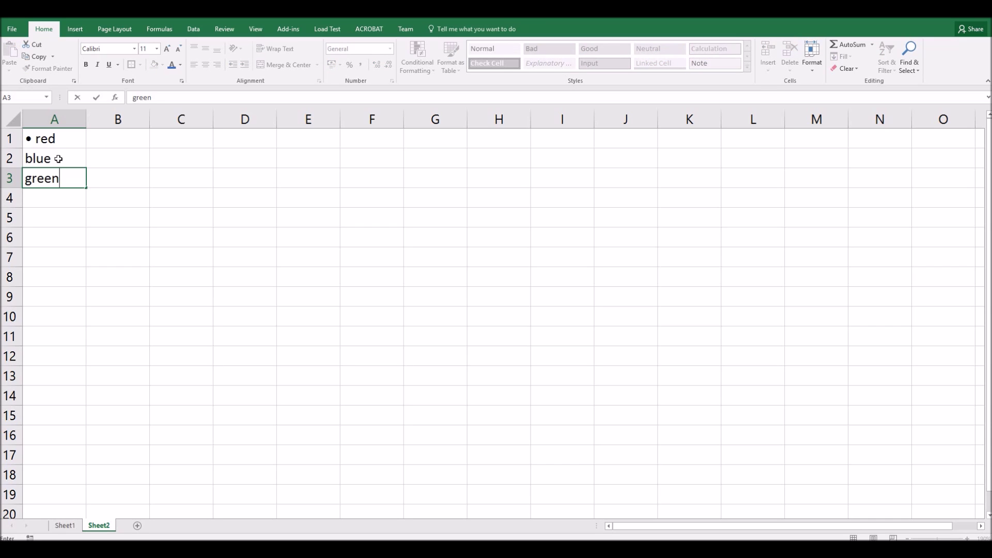
pyautogui.press('Return')
pyautogui.write('yellow')
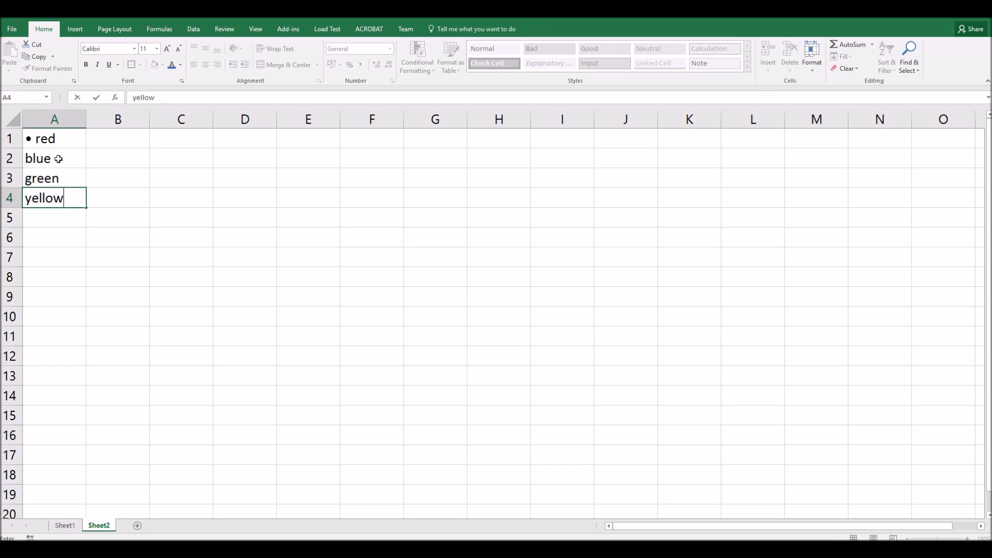
pyautogui.press('Return')
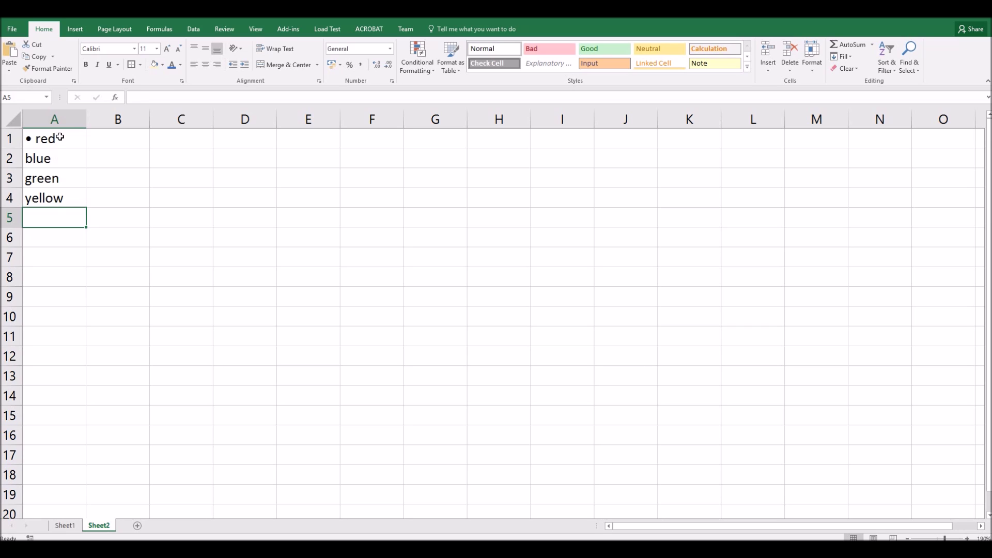
pyautogui.click(60, 137)
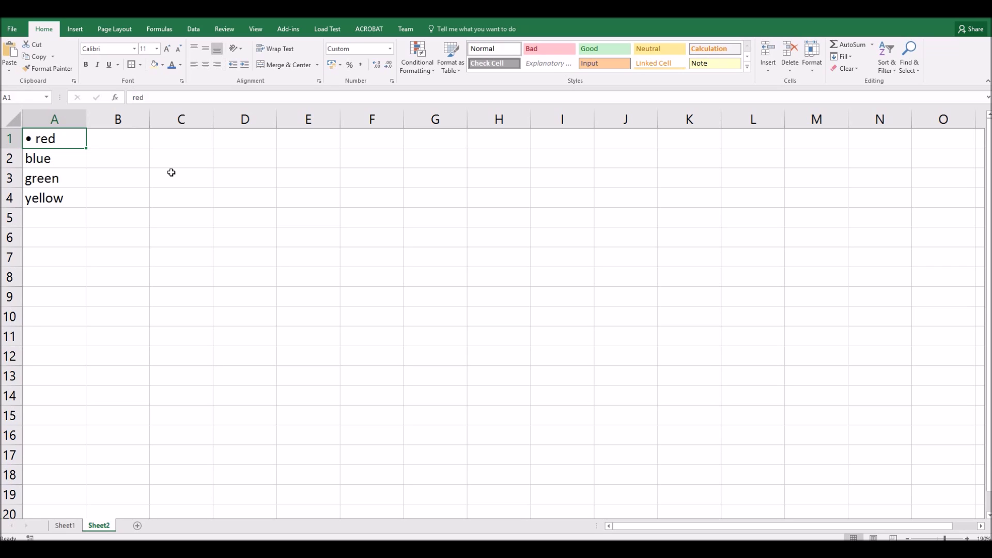
# Use Format Painter to copy A1's bullet format onto A2:A7
pyautogui.click(57, 68)
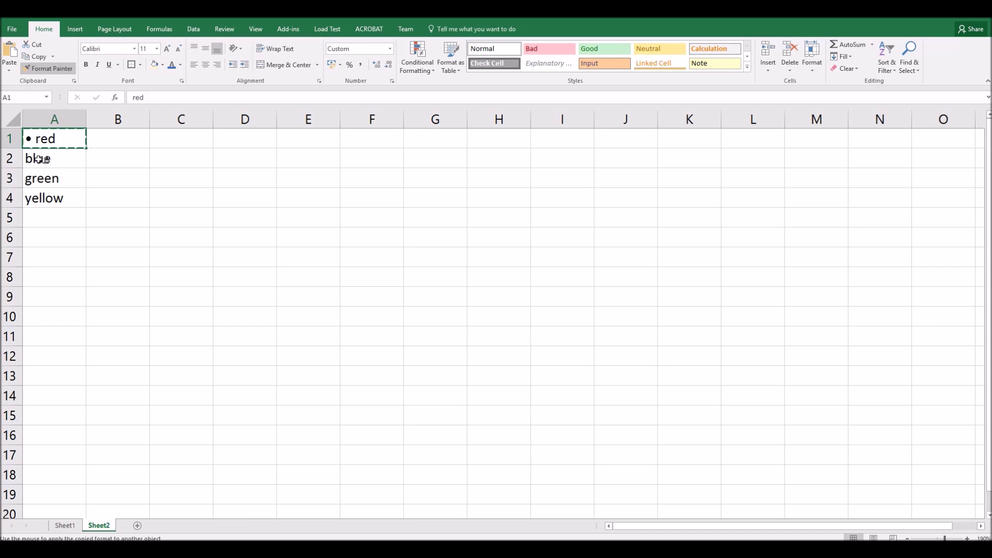
pyautogui.moveTo(59, 162); pyautogui.dragTo(55, 255)
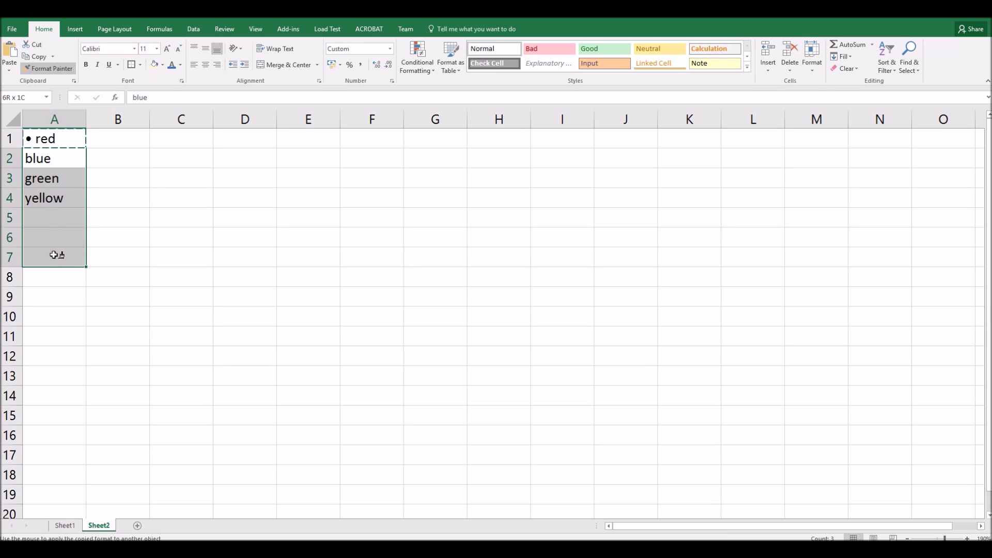
pyautogui.moveTo(54, 255); pyautogui.dragTo(53, 254)
pyautogui.moveTo(53, 254); pyautogui.dragTo(52, 253)
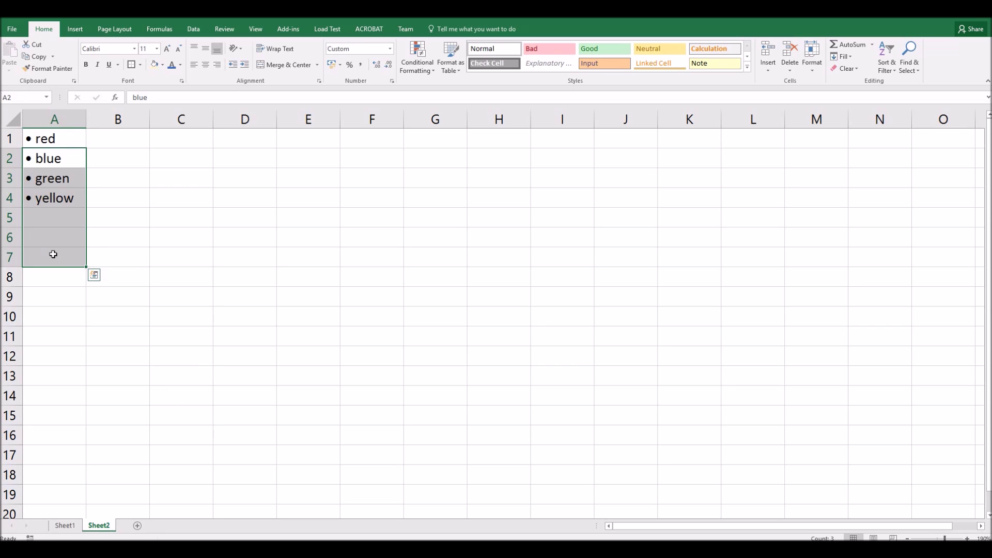
pyautogui.click(161, 249)
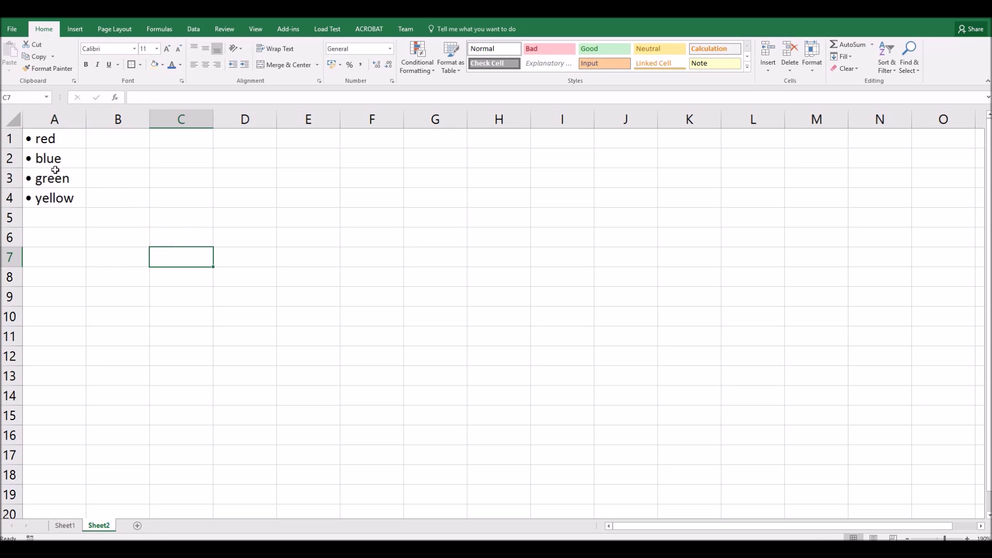
# Enter purple, orange and pink in A5–A7 so they appear bulleted
pyautogui.doubleClick(57, 217)
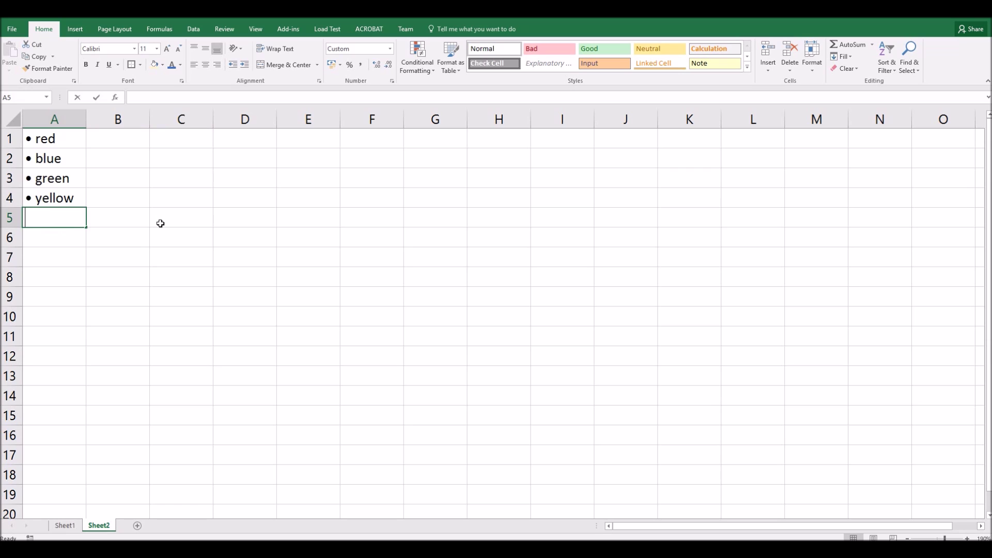
pyautogui.write('purple')
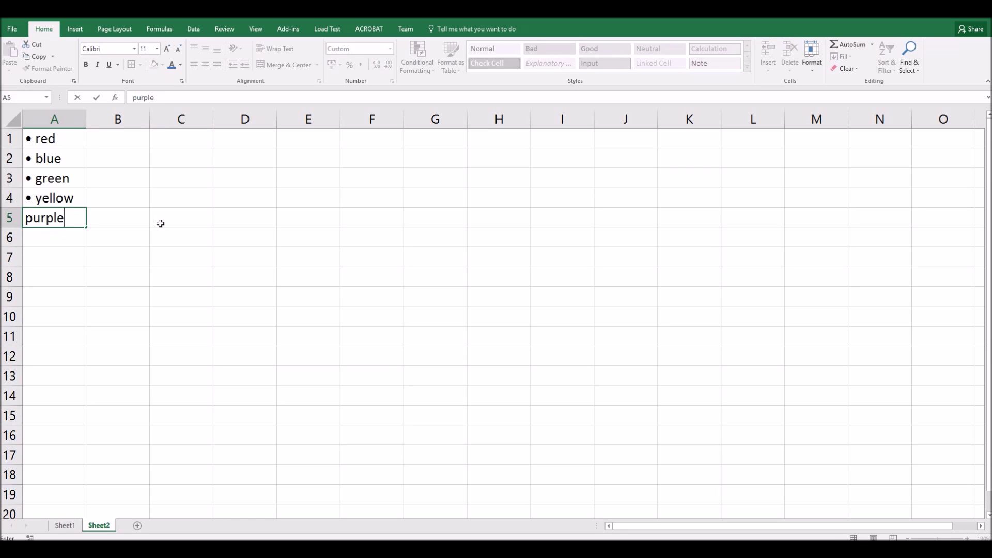
pyautogui.press('Return')
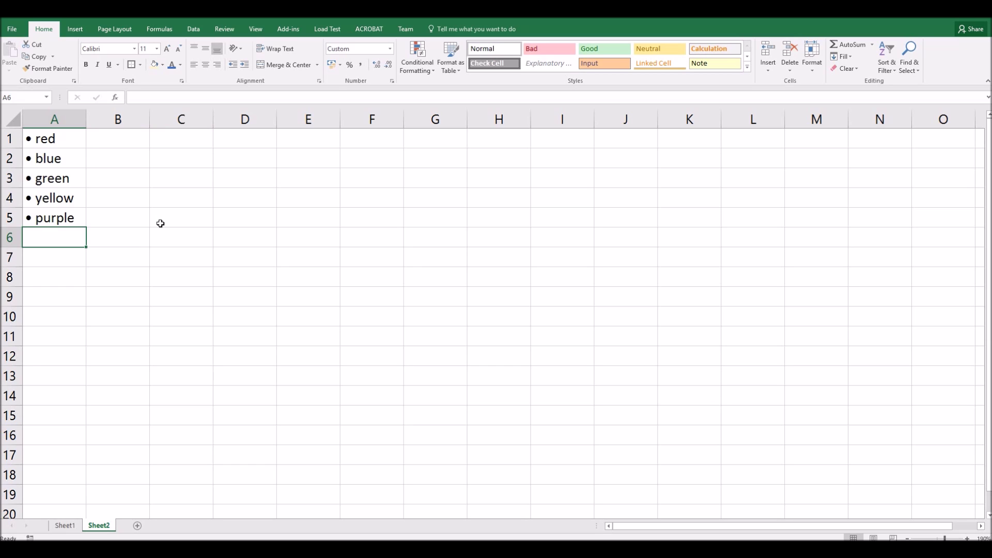
pyautogui.write('orange')
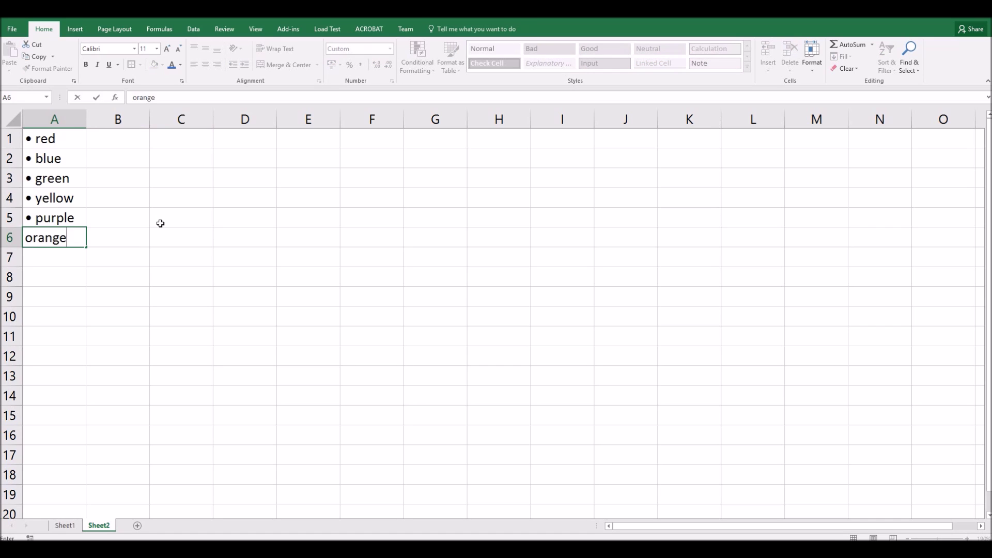
pyautogui.press('Return')
pyautogui.write('pink')
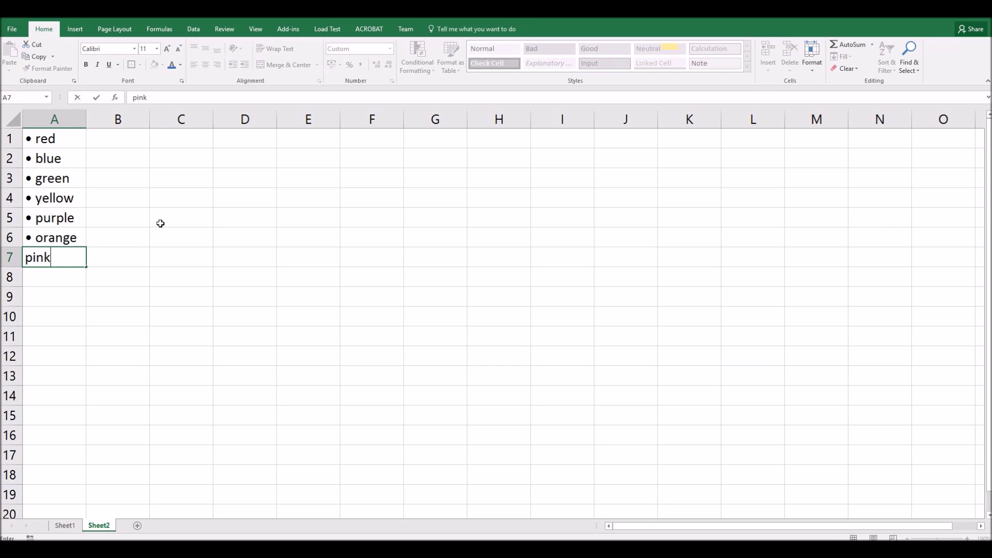
pyautogui.press('Return')
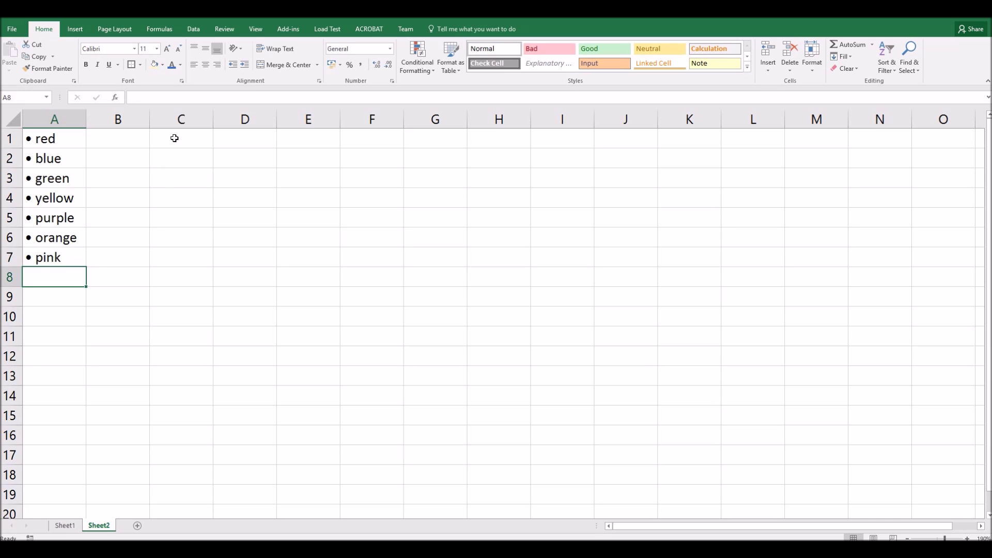
pyautogui.moveTo(177, 139); pyautogui.dragTo(175, 266)
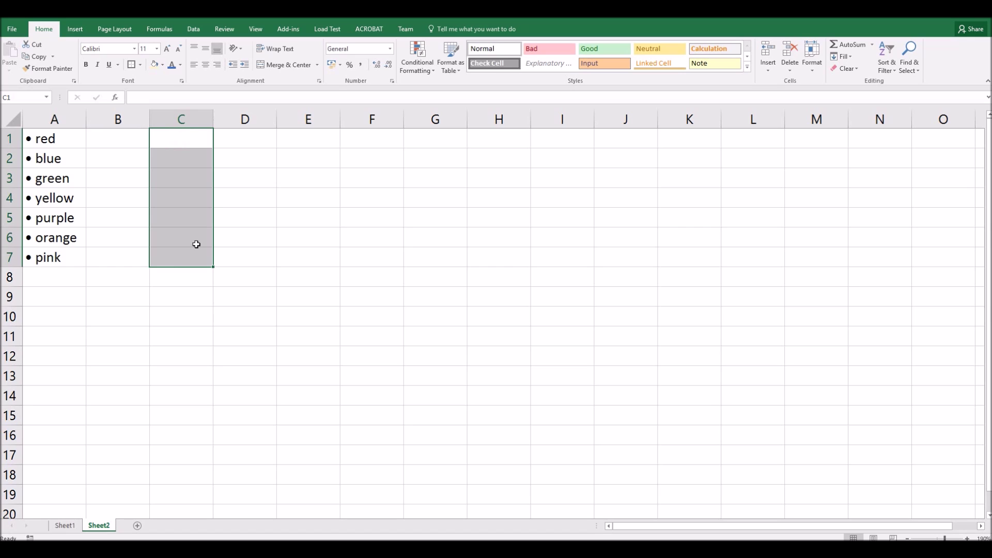
# Give the empty cells C1:C7 the custom hollow-circle format '○ @'
pyautogui.click(392, 82)
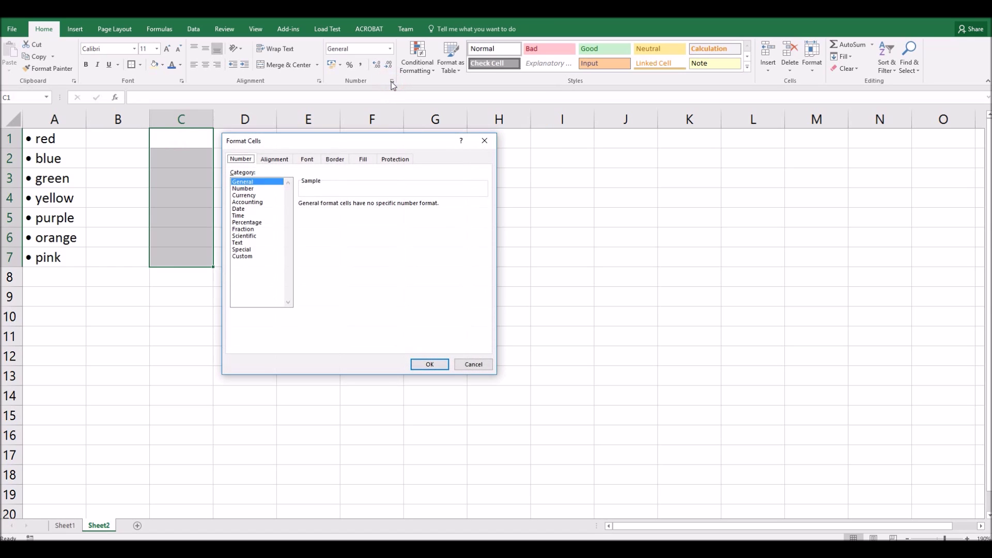
pyautogui.click(243, 257)
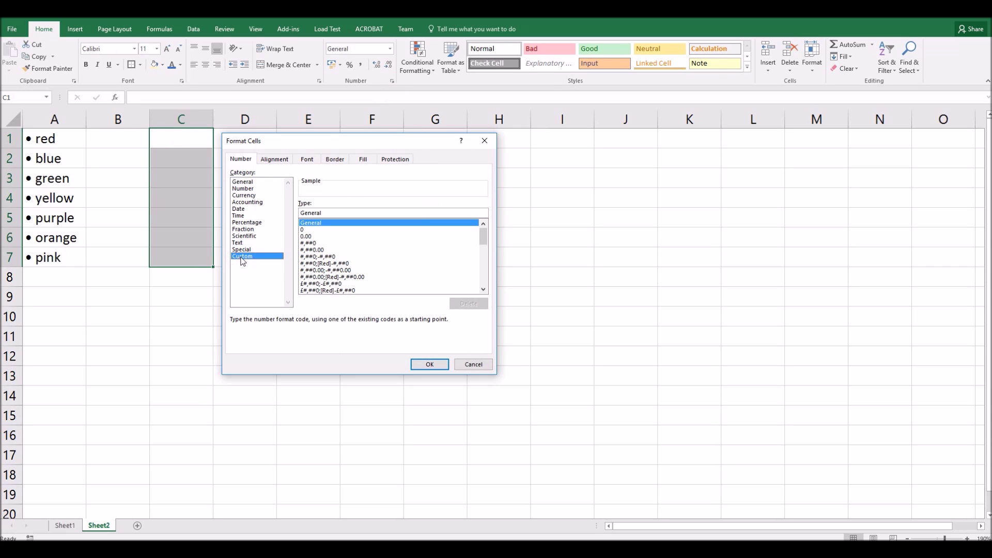
pyautogui.doubleClick(330, 212)
pyautogui.press('BackSpace')
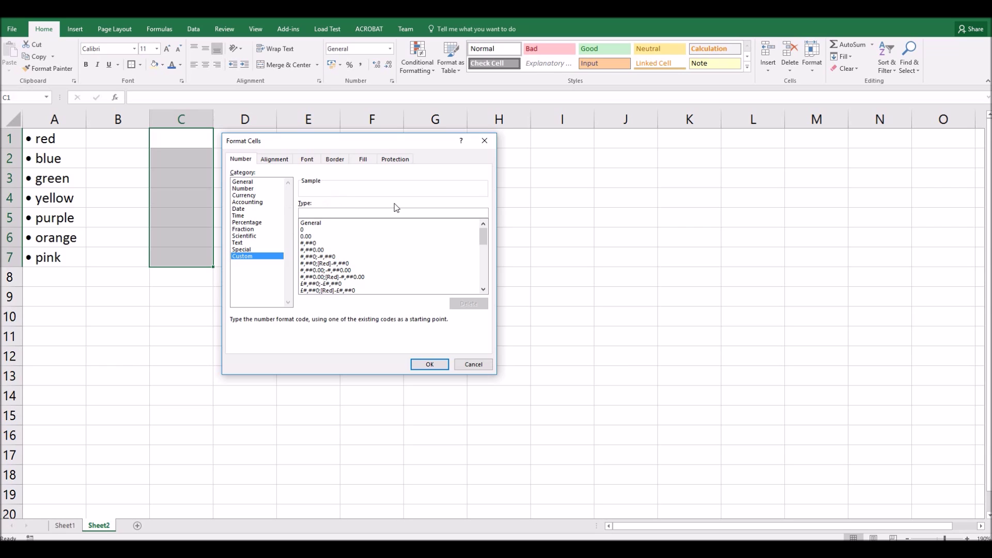
pyautogui.write('•')
pyautogui.click(429, 363)
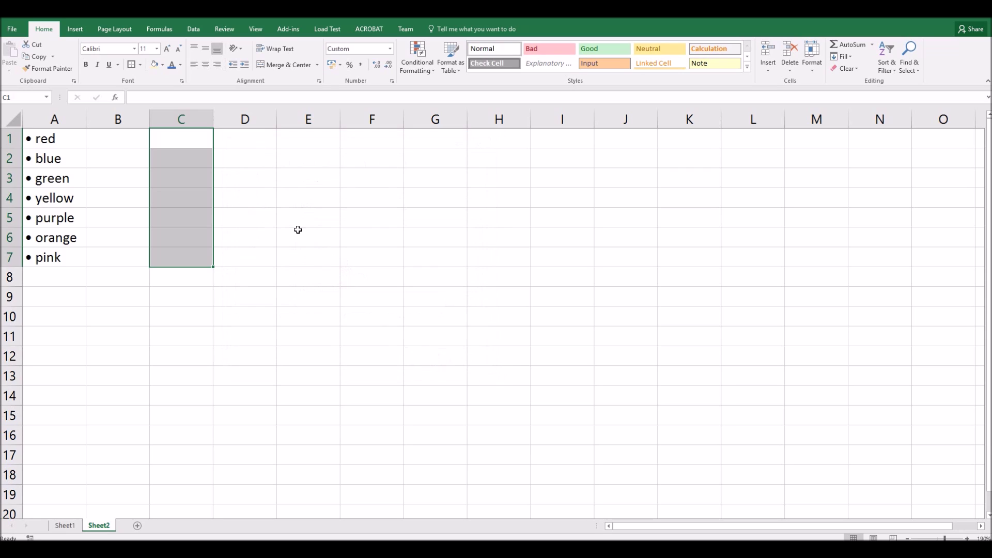
pyautogui.click(275, 194)
pyautogui.click(195, 141)
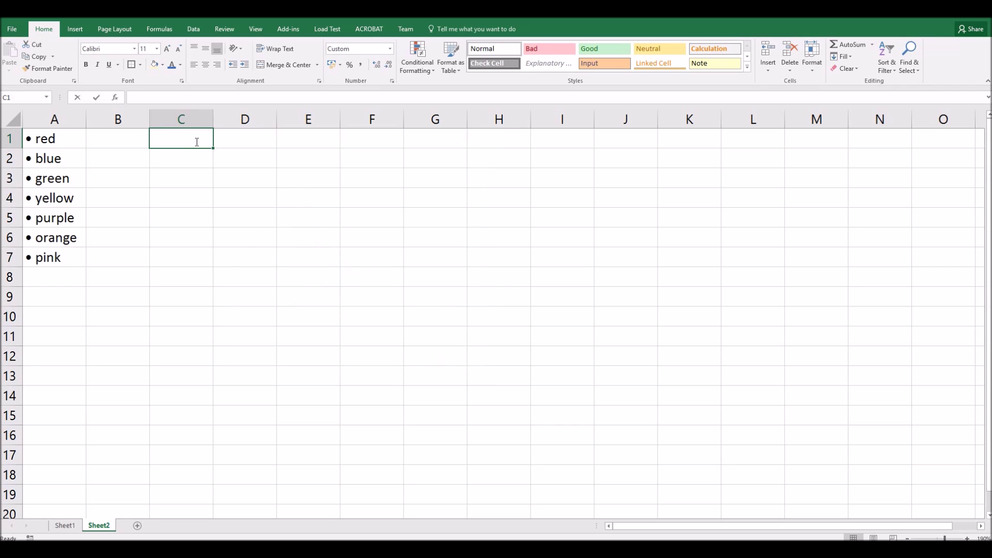
# Type dog, cat, fish and goose into C1–C4, each shown with a hollow-circle bullet
pyautogui.write('dog')
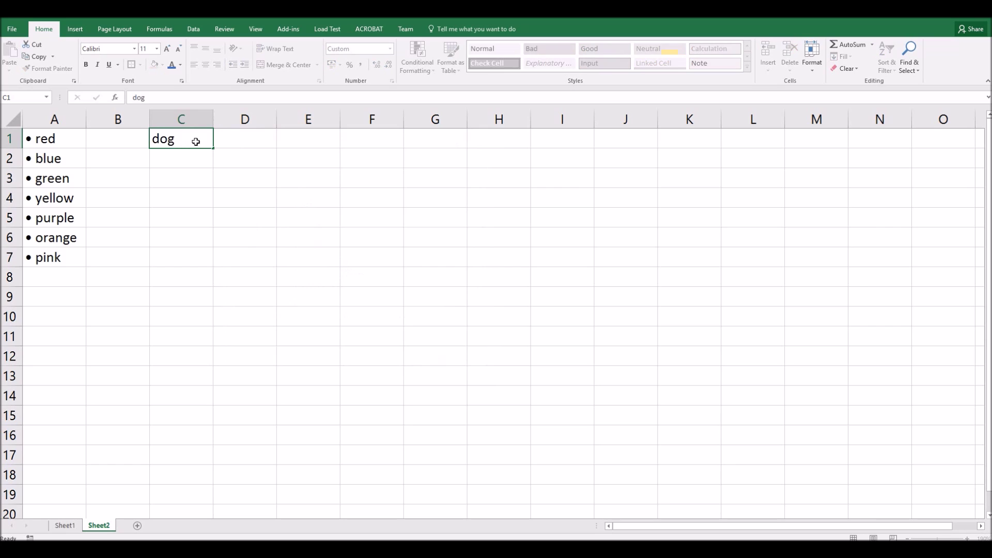
pyautogui.press('Return')
pyautogui.write('cat')
pyautogui.press('Return')
pyautogui.write('fish')
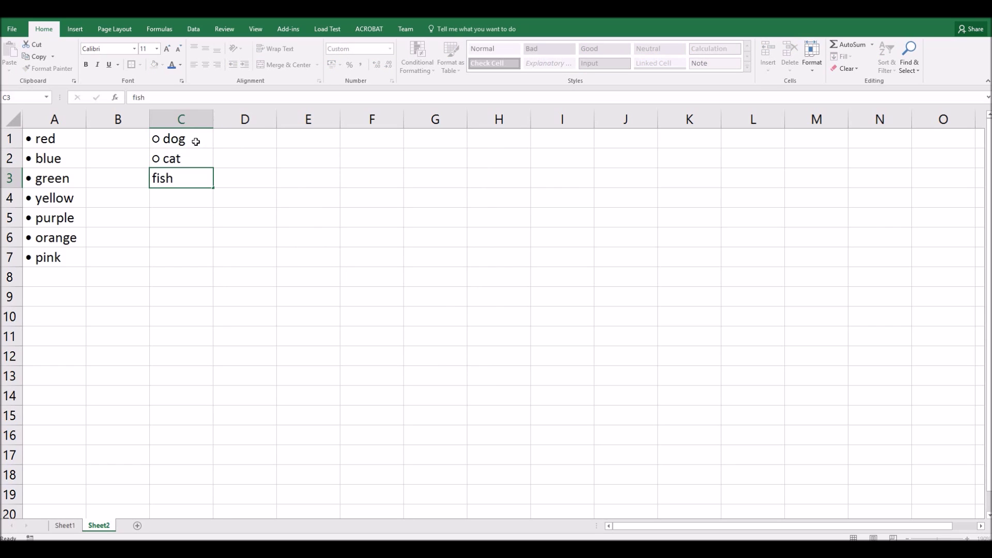
pyautogui.press('Return')
pyautogui.write('goose')
pyautogui.press('Return')
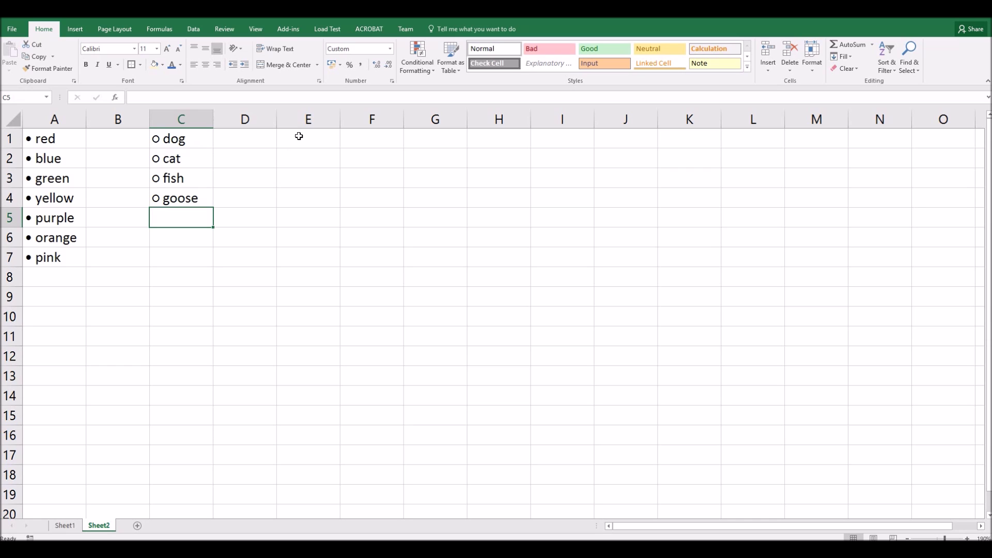
# Replace the circle bullet in C1:C4's custom format with a ► triangle
pyautogui.moveTo(174, 140); pyautogui.dragTo(185, 201)
pyautogui.click(392, 82)
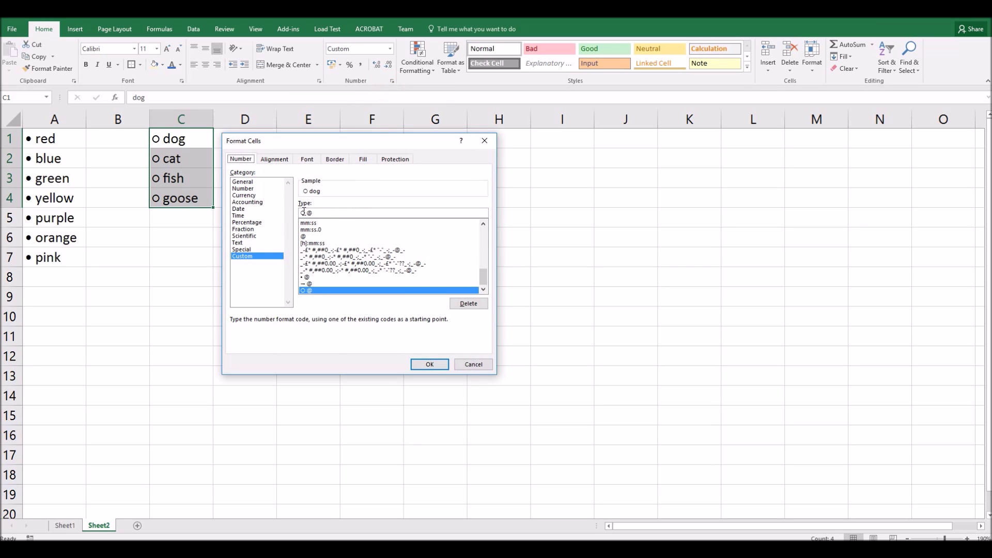
pyautogui.moveTo(307, 213); pyautogui.dragTo(300, 212)
pyautogui.write('►')
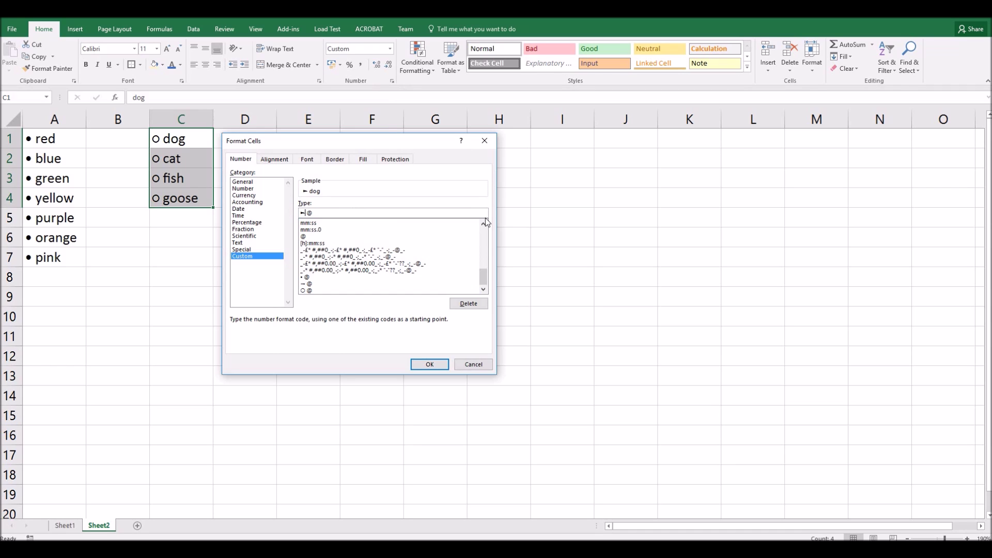
pyautogui.click(428, 364)
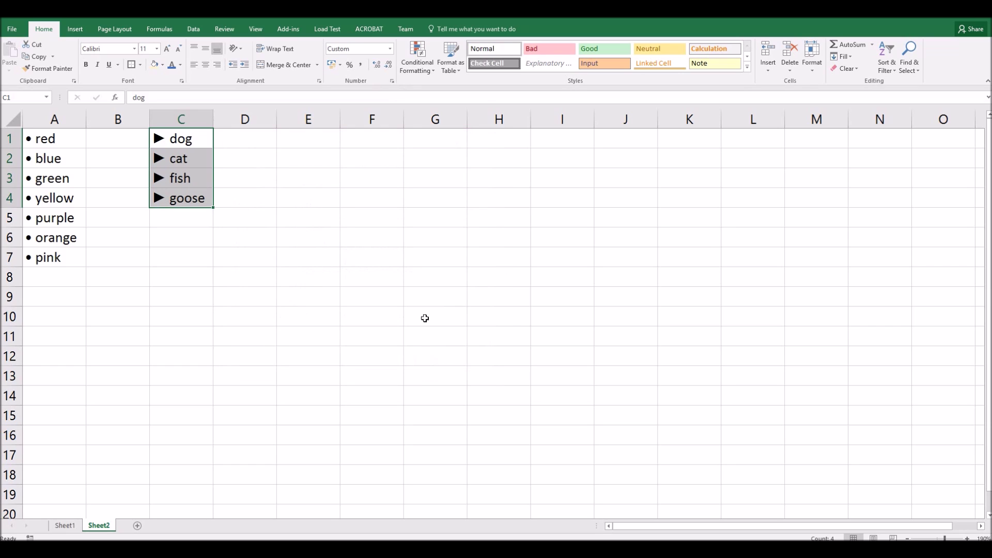
# Change the C1:C4 bullet code from ► to a plain → arrow
pyautogui.click(392, 81)
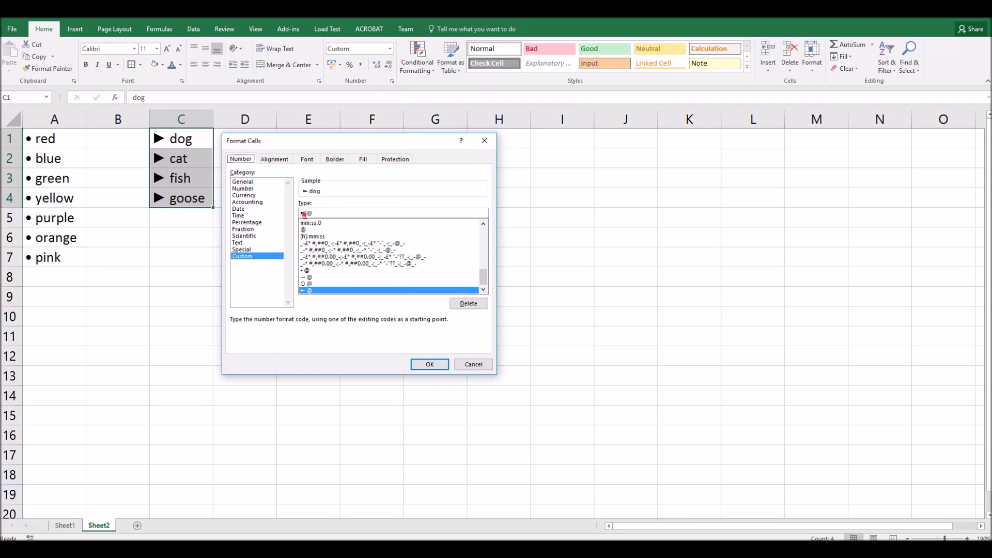
pyautogui.moveTo(306, 213); pyautogui.dragTo(291, 214)
pyautogui.write('→')
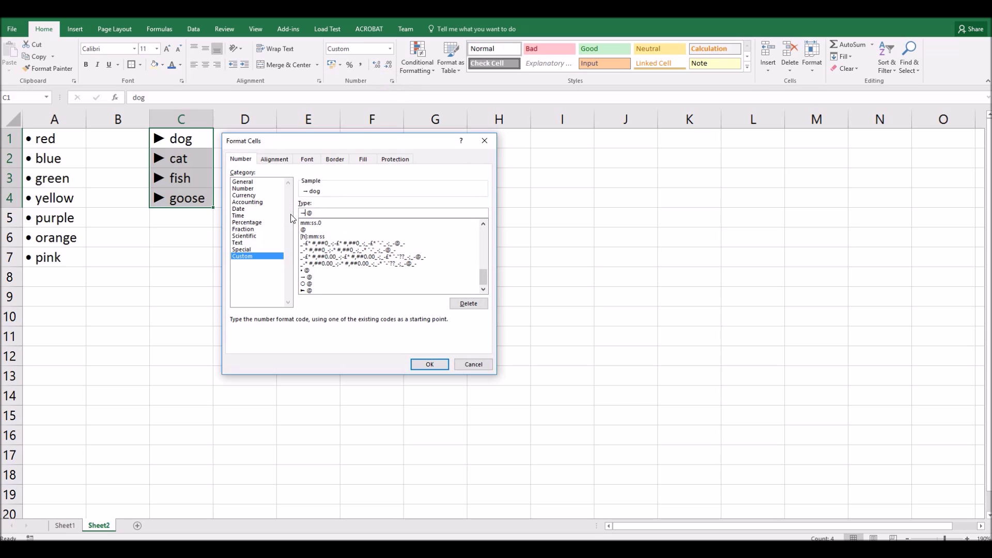
pyautogui.click(420, 364)
pyautogui.click(318, 290)
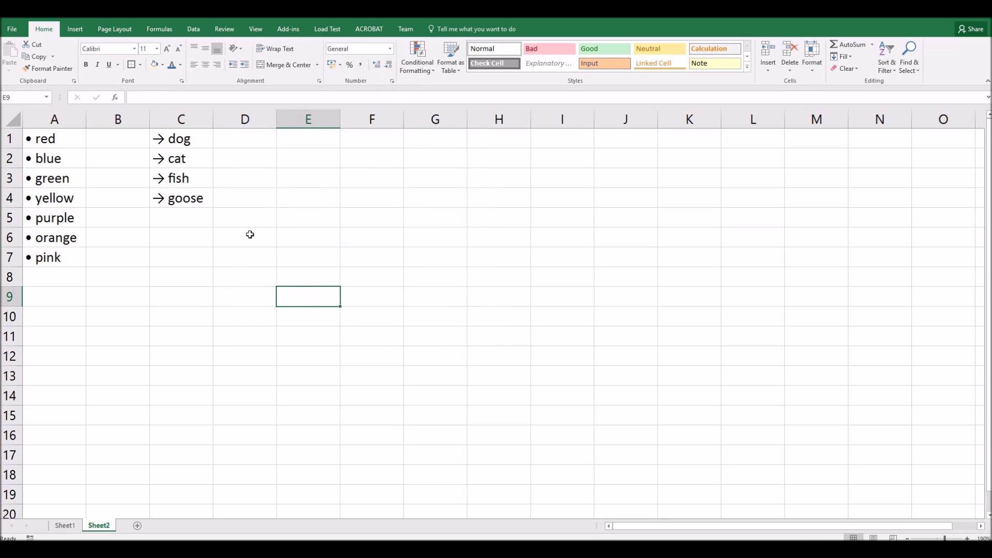
pyautogui.click(289, 178)
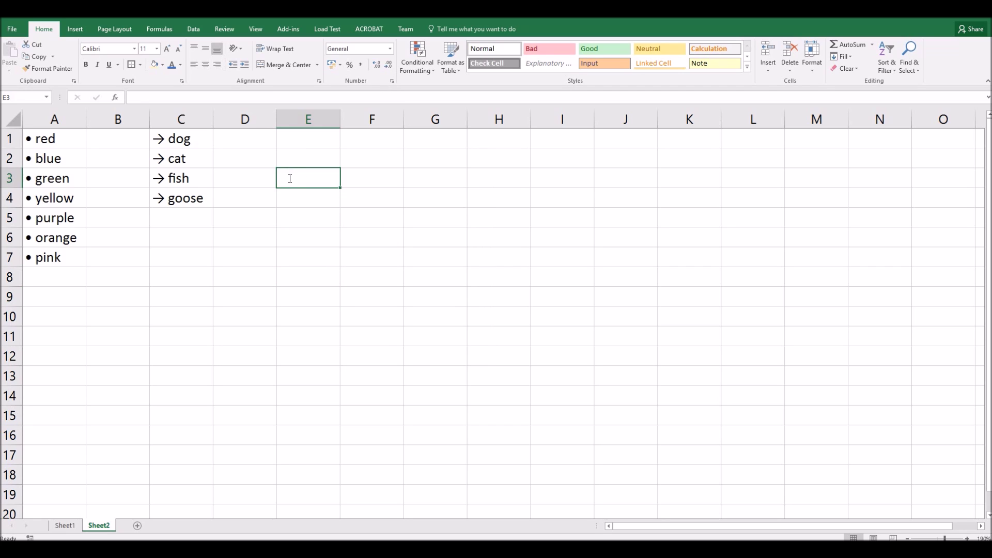
# Enter 7, 9, 16 and 26 into cells E3 through E6
pyautogui.write('7')
pyautogui.press('Return')
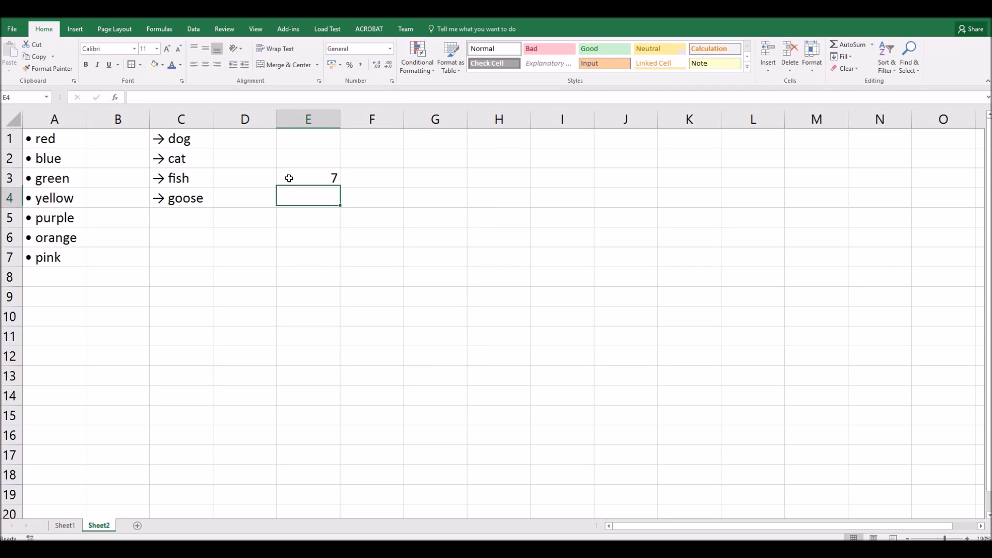
pyautogui.write('9')
pyautogui.press('Return')
pyautogui.write('16')
pyautogui.press('Return')
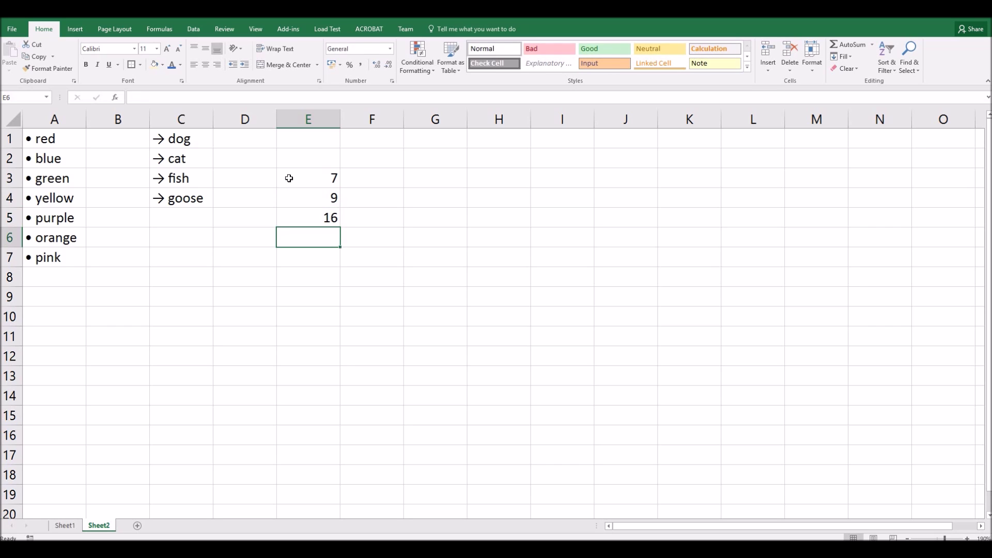
pyautogui.write('26')
pyautogui.press('Return')
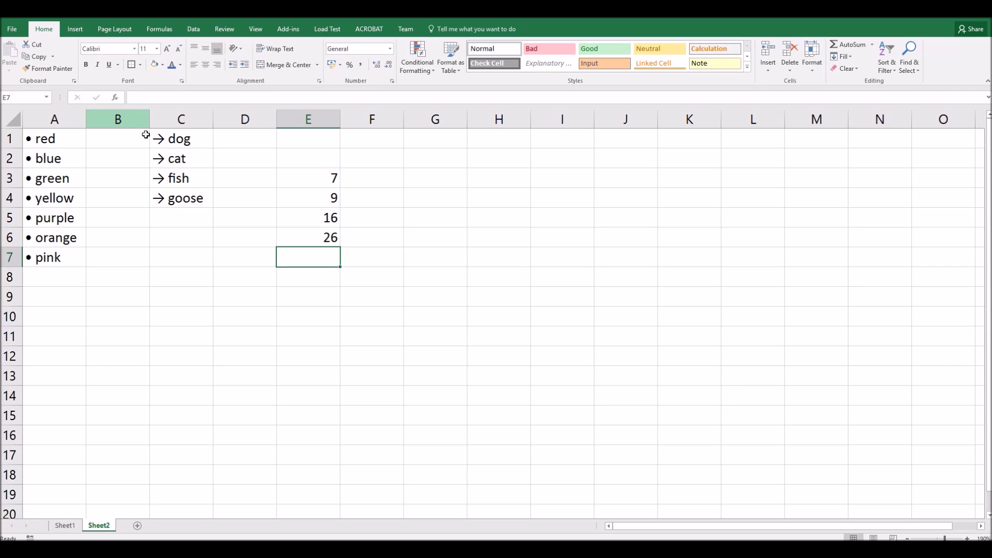
# Merge and center G3:G8, middle-align it, and begin editing the merged cell
pyautogui.moveTo(423, 179); pyautogui.dragTo(422, 274)
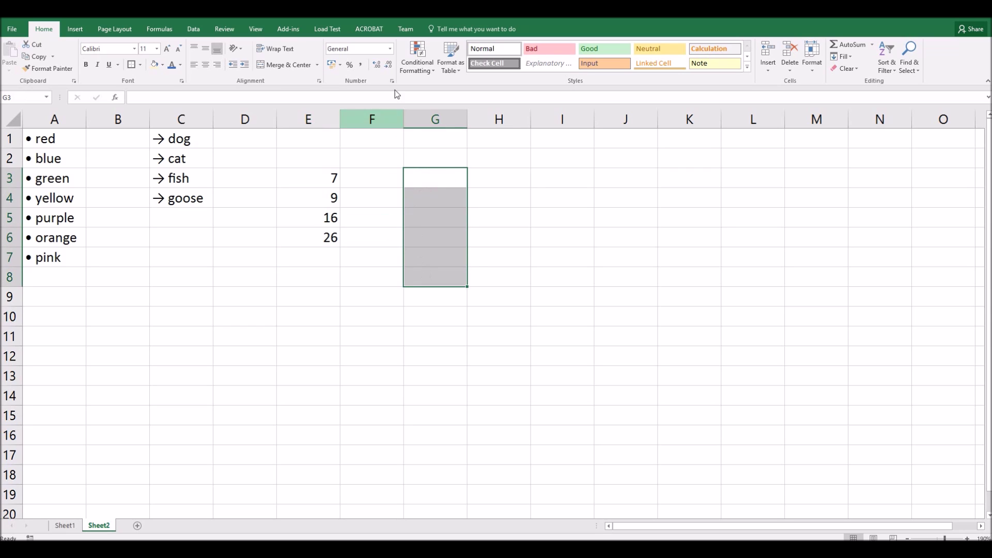
pyautogui.click(274, 65)
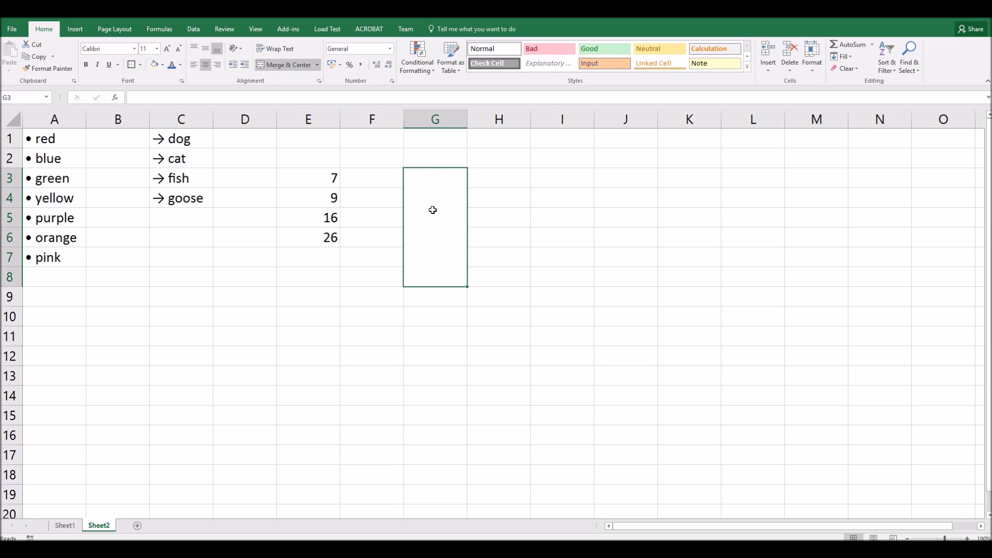
pyautogui.click(205, 48)
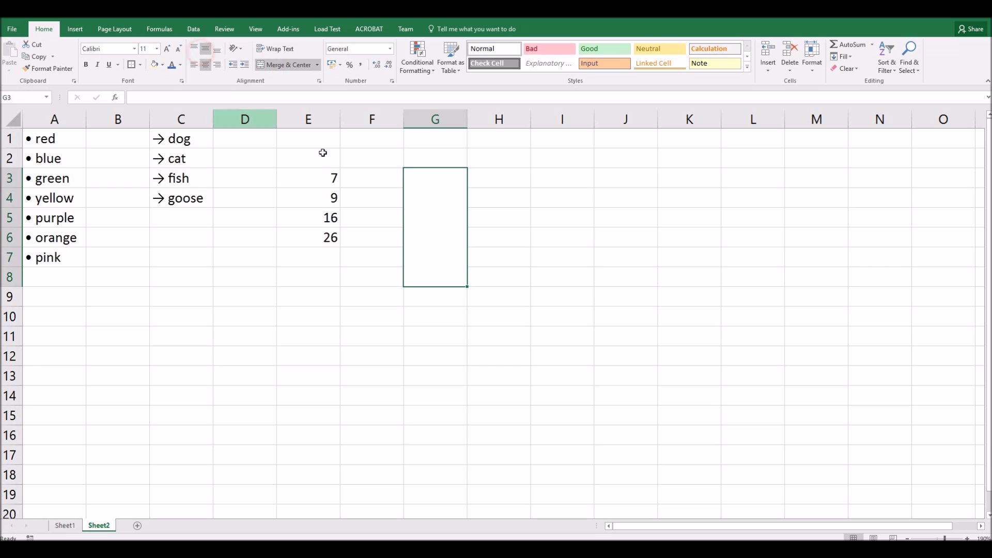
pyautogui.doubleClick(435, 200)
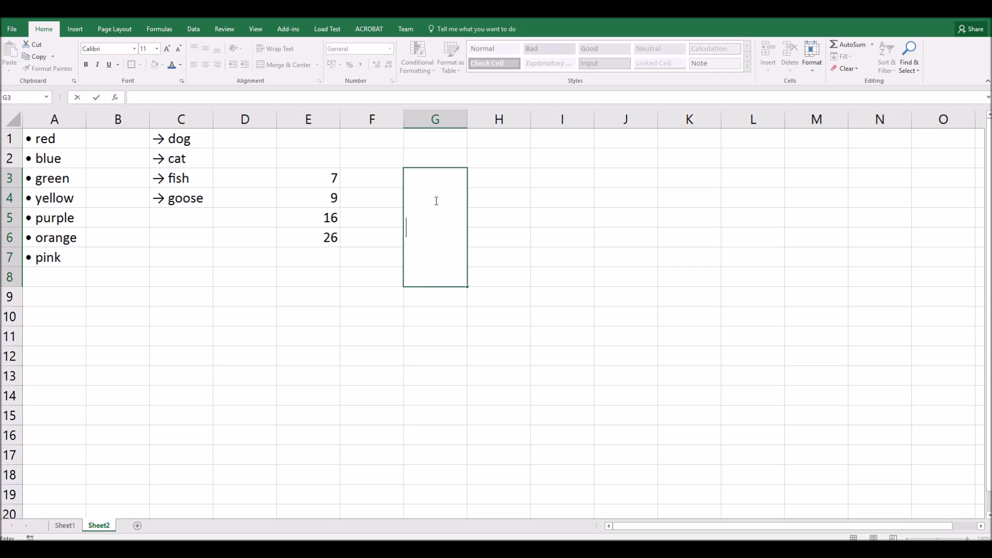
# Enter '→ horse' in the merged cell, copying the arrow symbol for reuse
pyautogui.write('→')
pyautogui.moveTo(442, 225); pyautogui.dragTo(395, 226)
pyautogui.rightClick(414, 226)
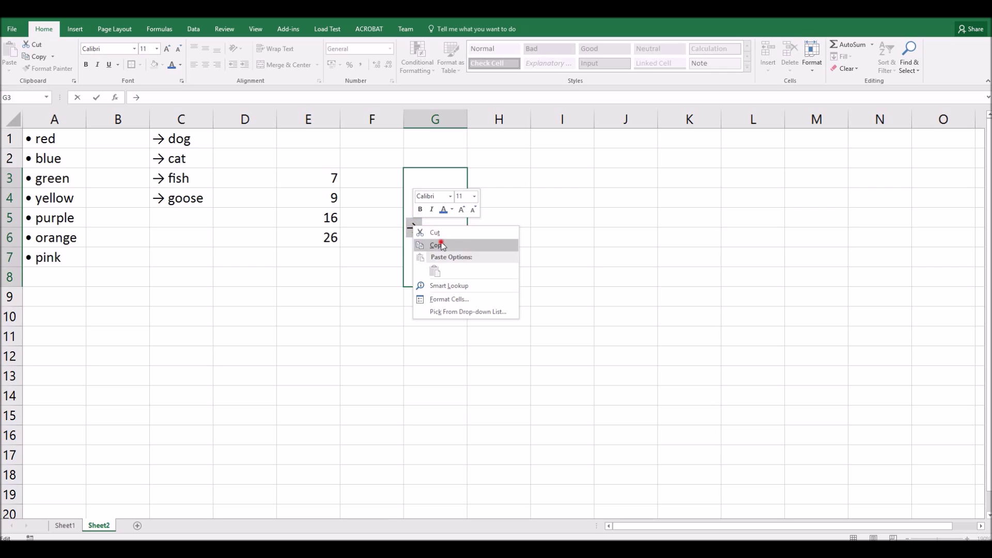
pyautogui.click(439, 245)
pyautogui.click(441, 231)
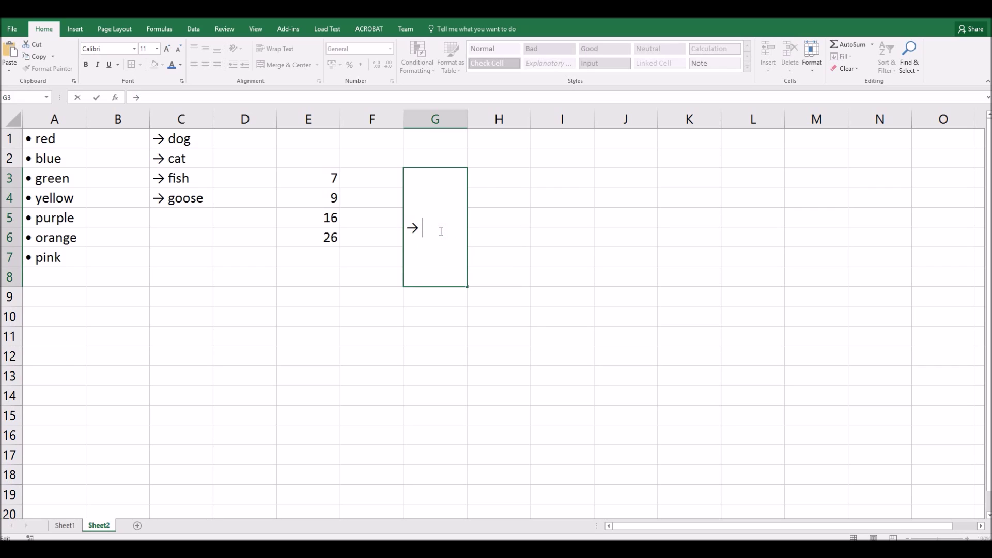
pyautogui.write('horse')
pyautogui.press('Return')
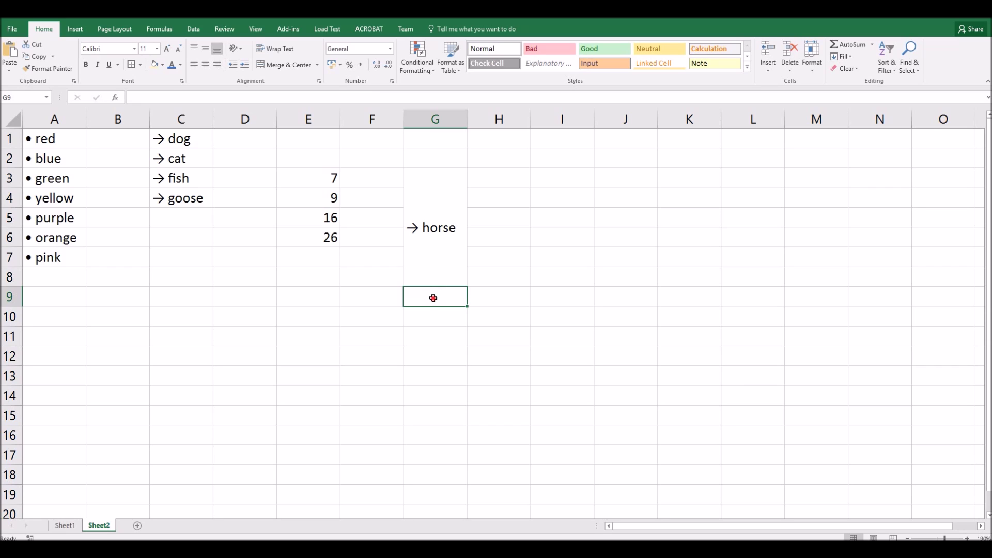
# Reopen the merged cell and add a second line '→ chicken' below horse
pyautogui.click(434, 314)
pyautogui.click(434, 295)
pyautogui.click(442, 225)
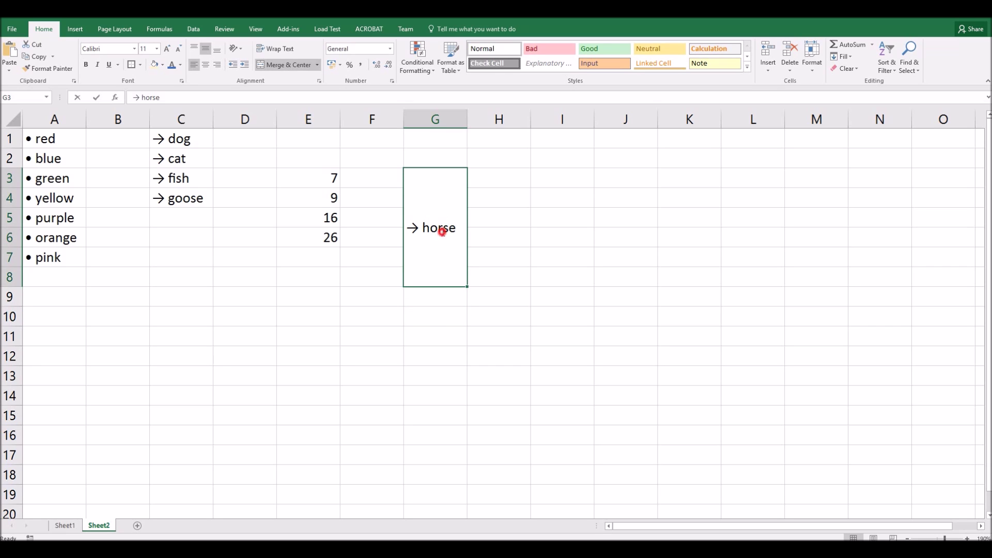
pyautogui.doubleClick(442, 225)
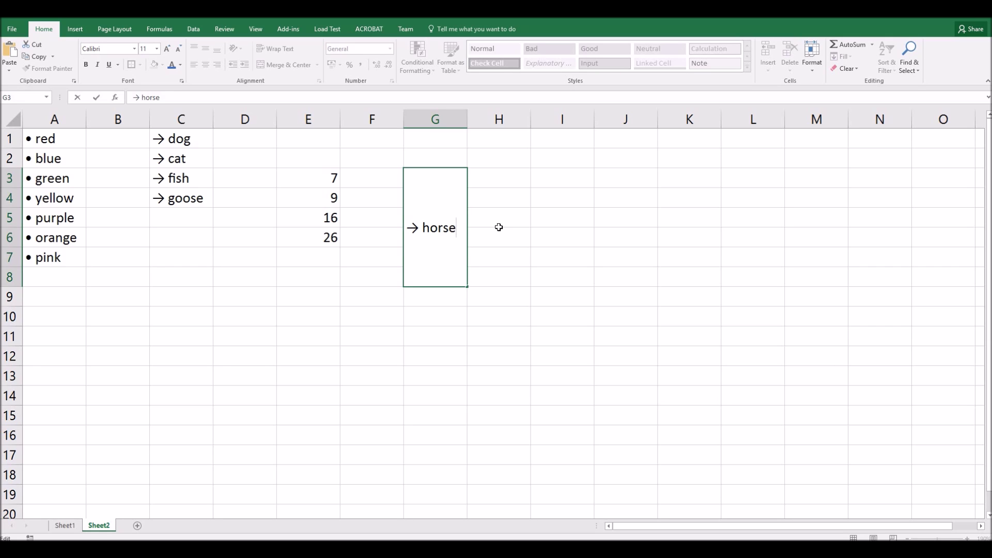
pyautogui.hotkey('alt', 'Return')
pyautogui.write('→ chicken')
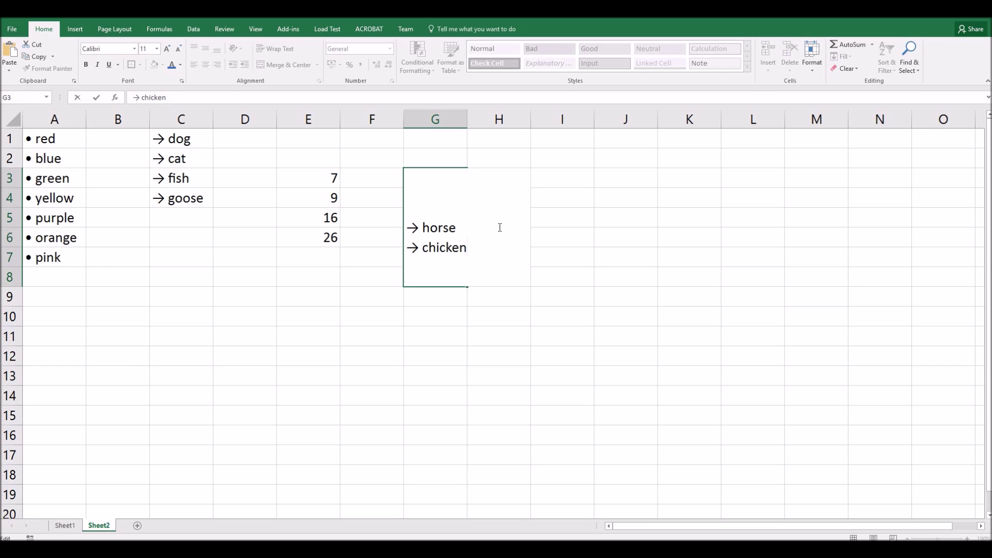
# Add a third line '→ mongoose' and commit the three-line arrow list
pyautogui.hotkey('alt', 'Return')
pyautogui.write('→')
pyautogui.write('mongoose')
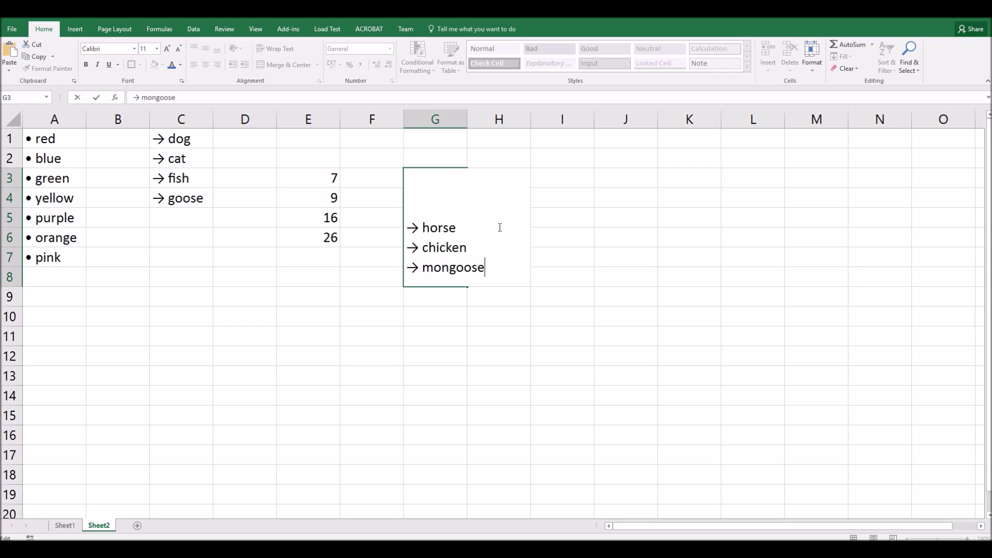
pyautogui.press('Return')
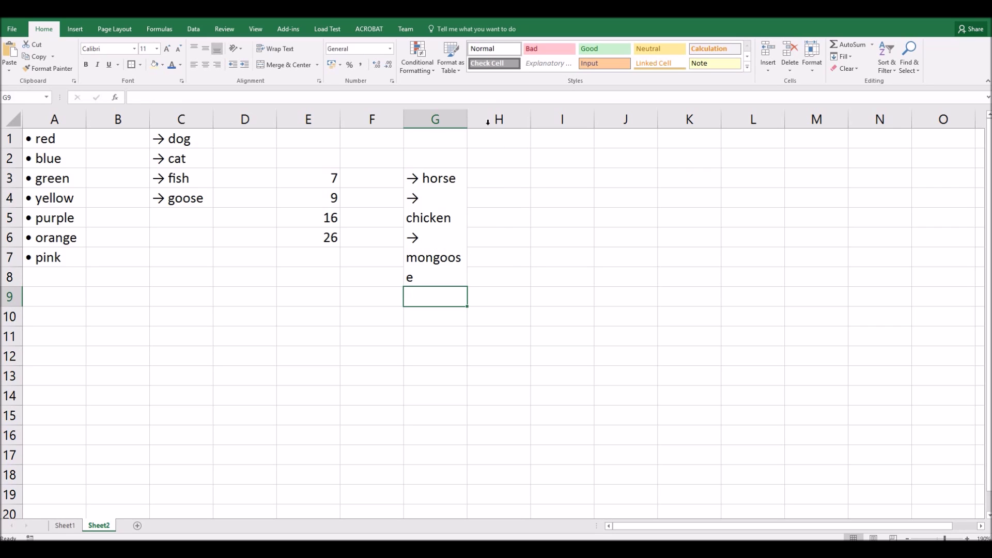
# Widen column G to about 13.29 so each arrow line fits on one line
pyautogui.moveTo(467, 119); pyautogui.dragTo(526, 119)
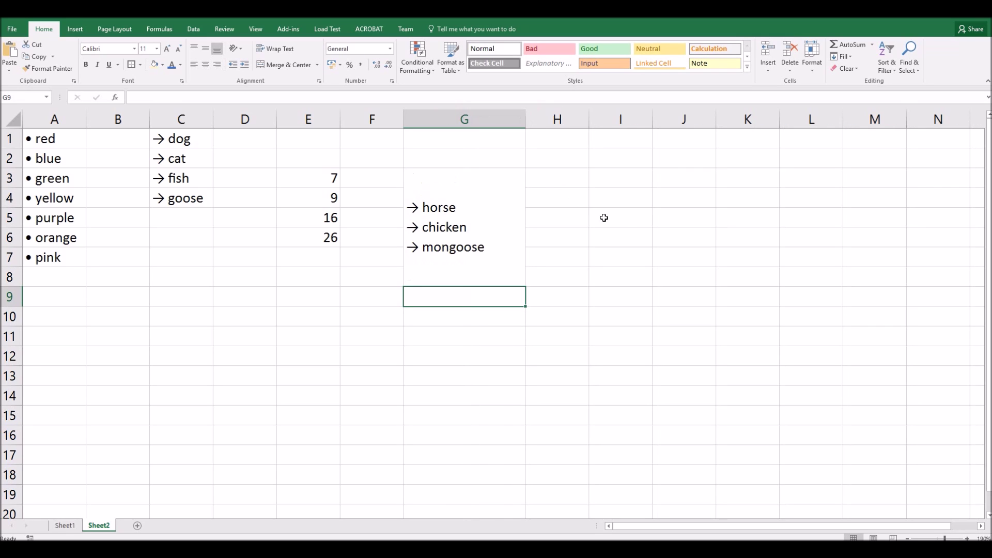
pyautogui.click(622, 217)
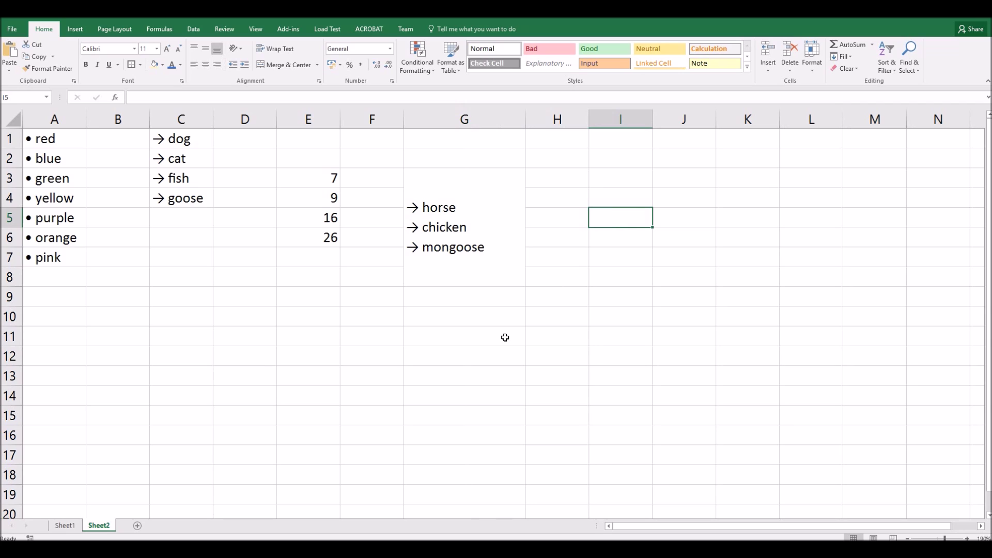
pyautogui.click(391, 81)
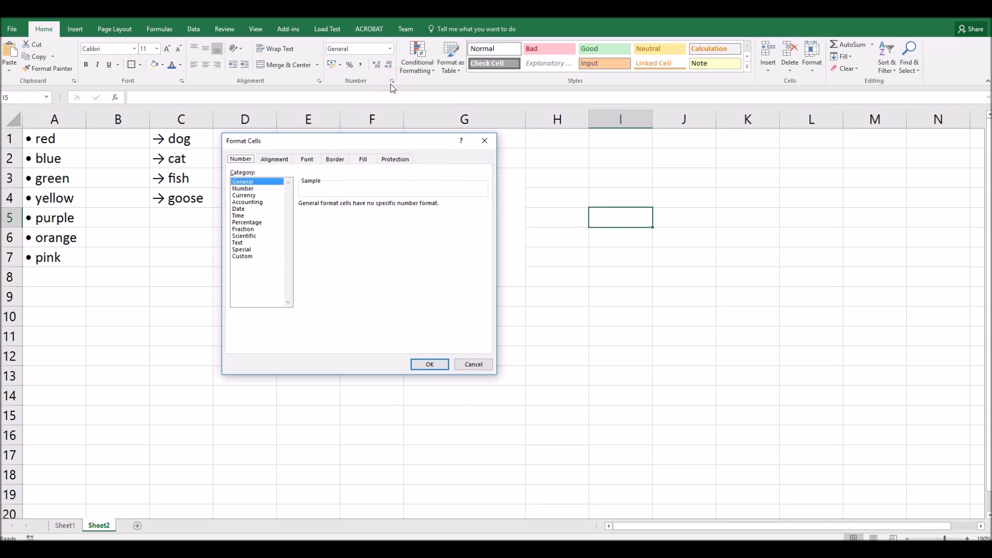
pyautogui.click(244, 256)
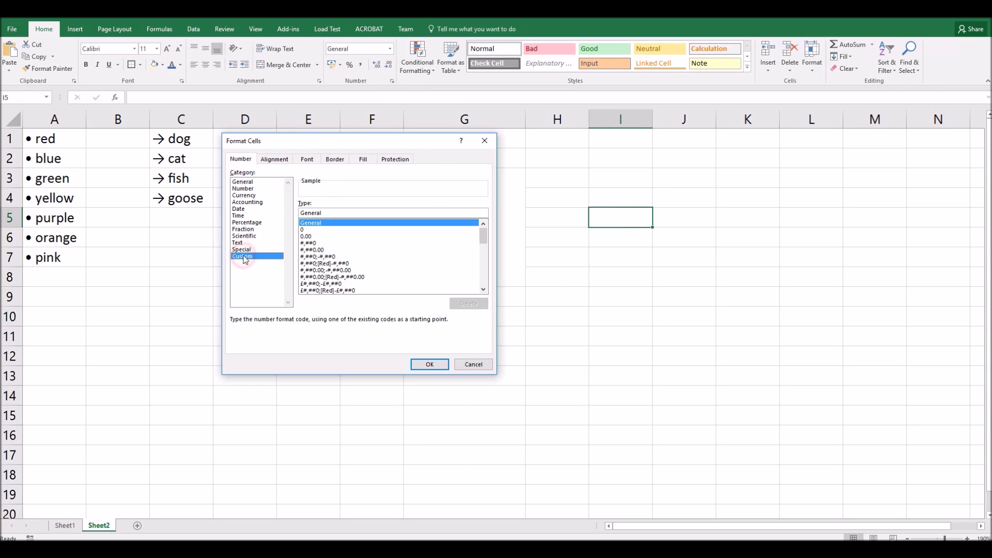
pyautogui.doubleClick(332, 212)
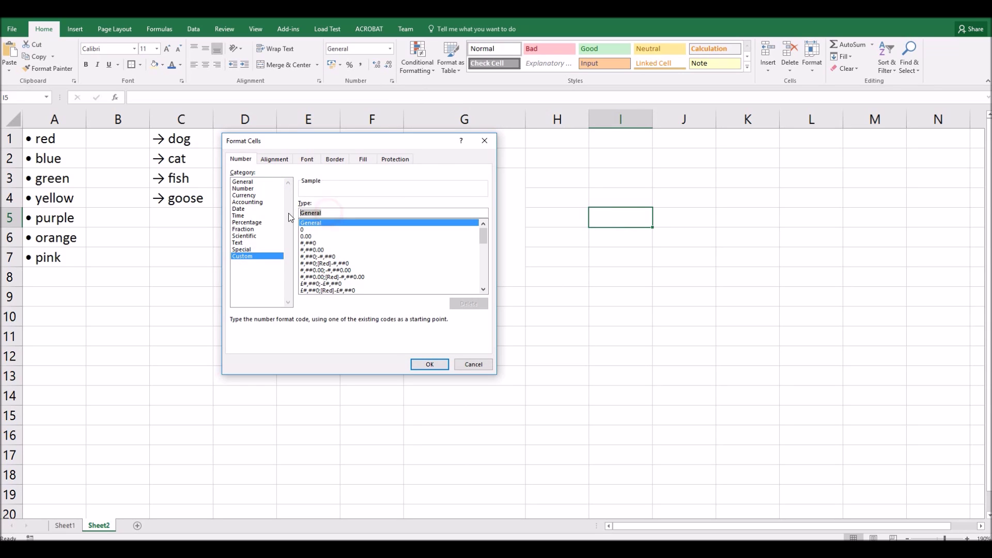
pyautogui.click(484, 146)
pyautogui.click(647, 181)
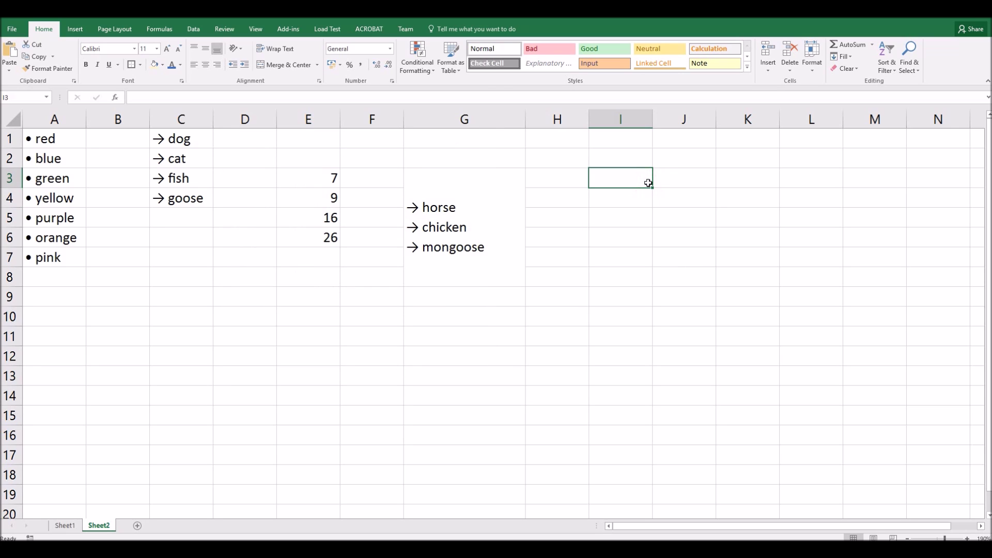